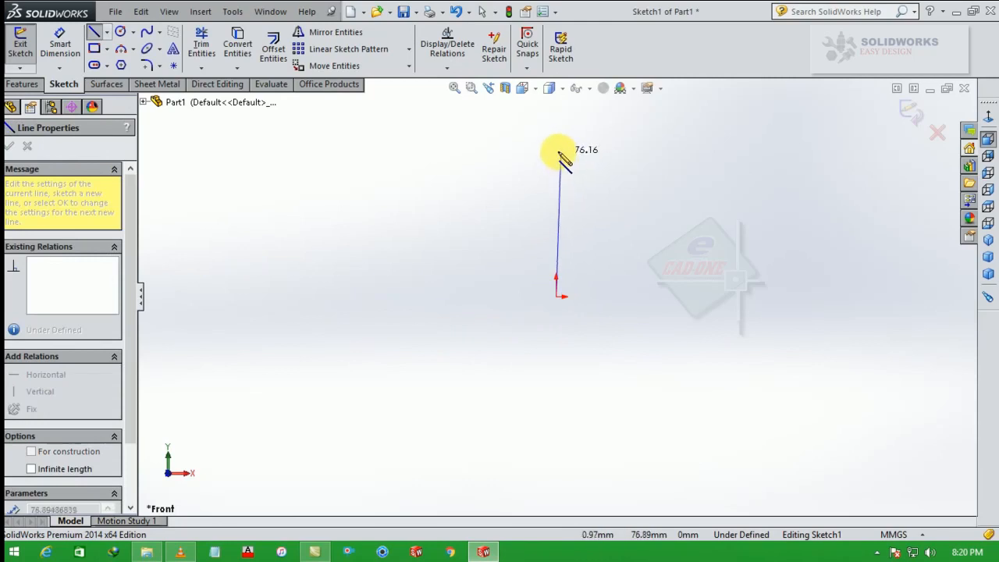
# Step: Sketch a vertical line upward from the origin and set its length to 50 mm
pyautogui.click(556, 151)
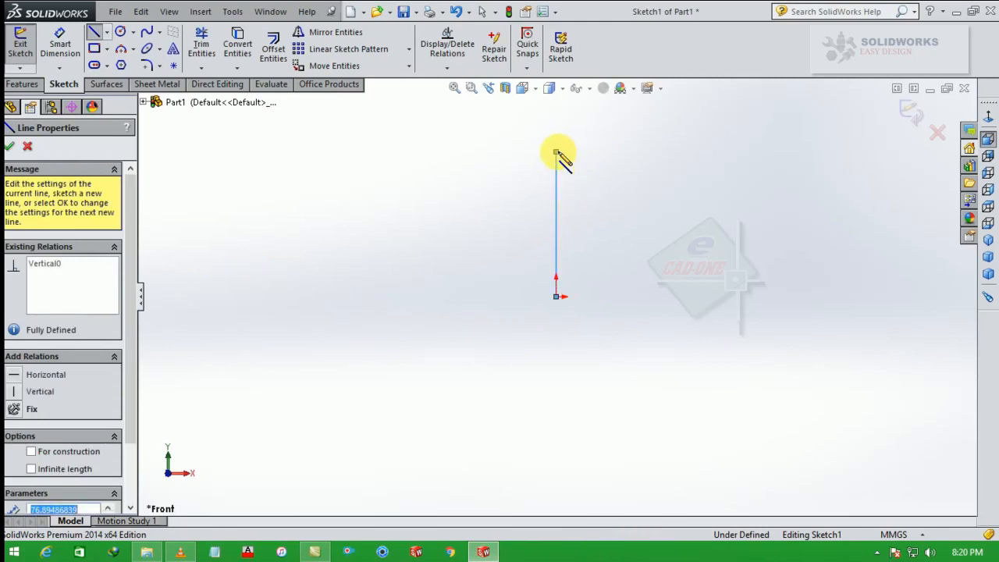
pyautogui.press('Escape')
pyautogui.click(59, 45)
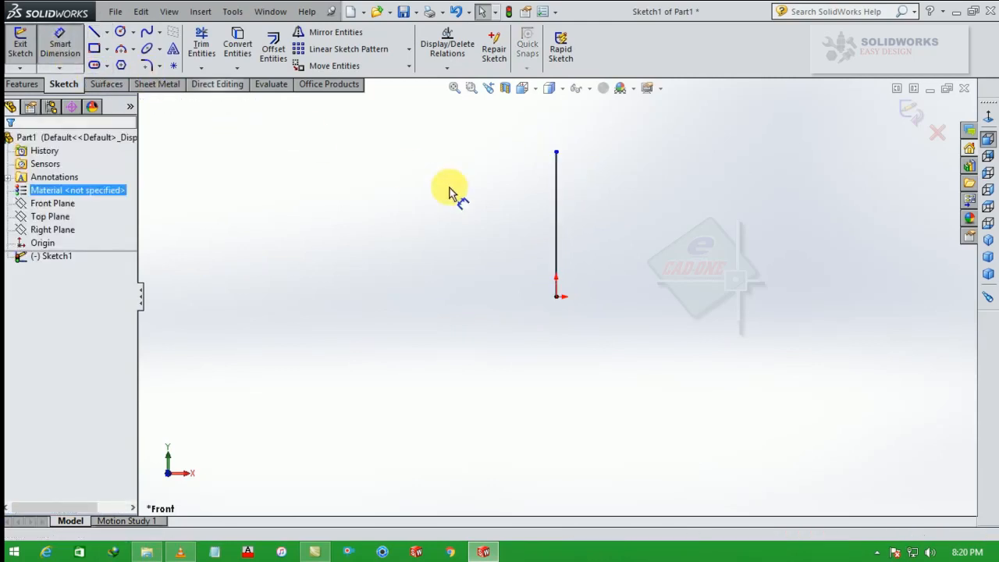
pyautogui.click(556, 200)
pyautogui.click(488, 220)
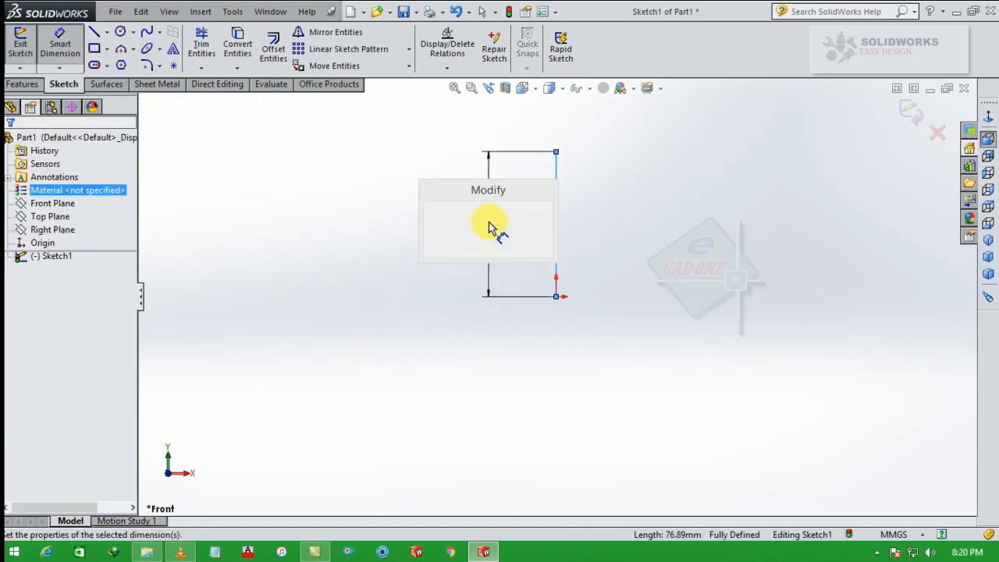
pyautogui.write('50')
pyautogui.press('Return')
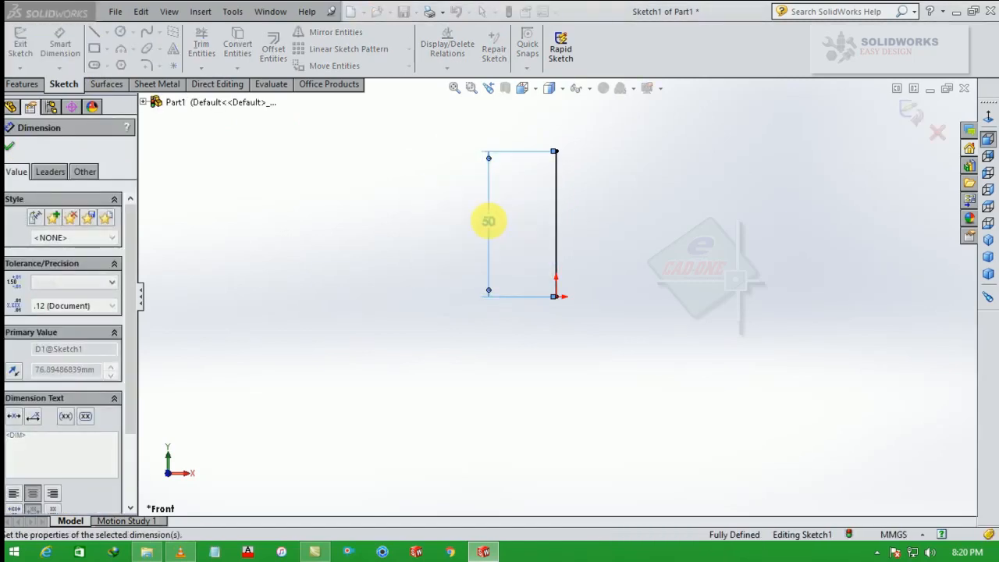
pyautogui.click(14, 144)
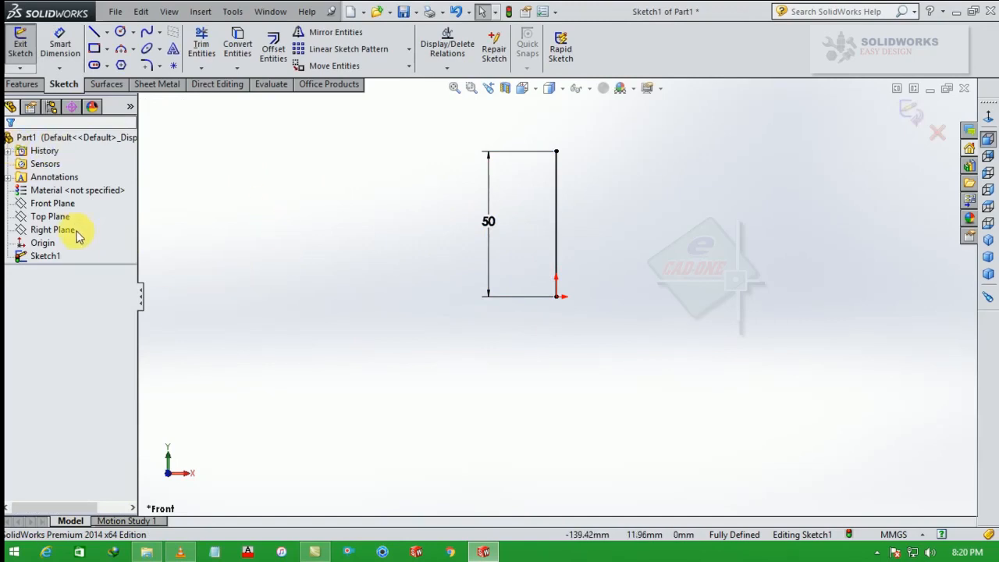
# Step: Close the line sketch and start a new sketch on the Top Plane, viewed face-on
pyautogui.click(58, 216)
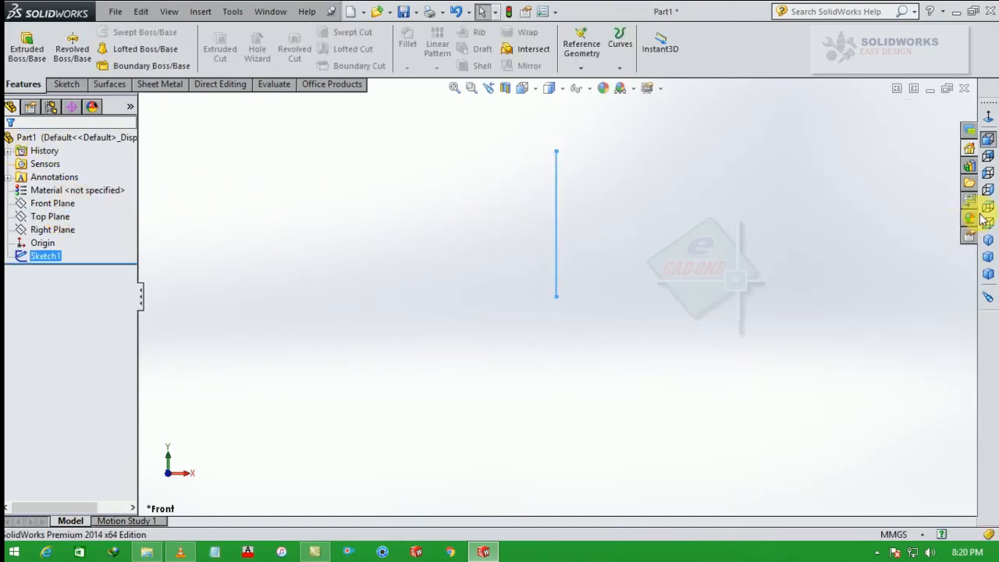
pyautogui.click(989, 118)
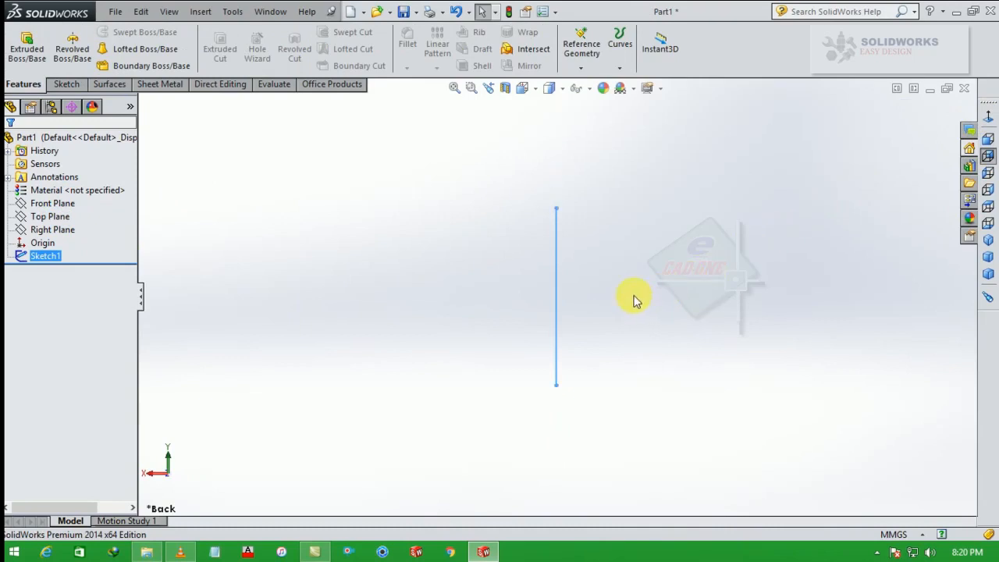
pyautogui.click(59, 217)
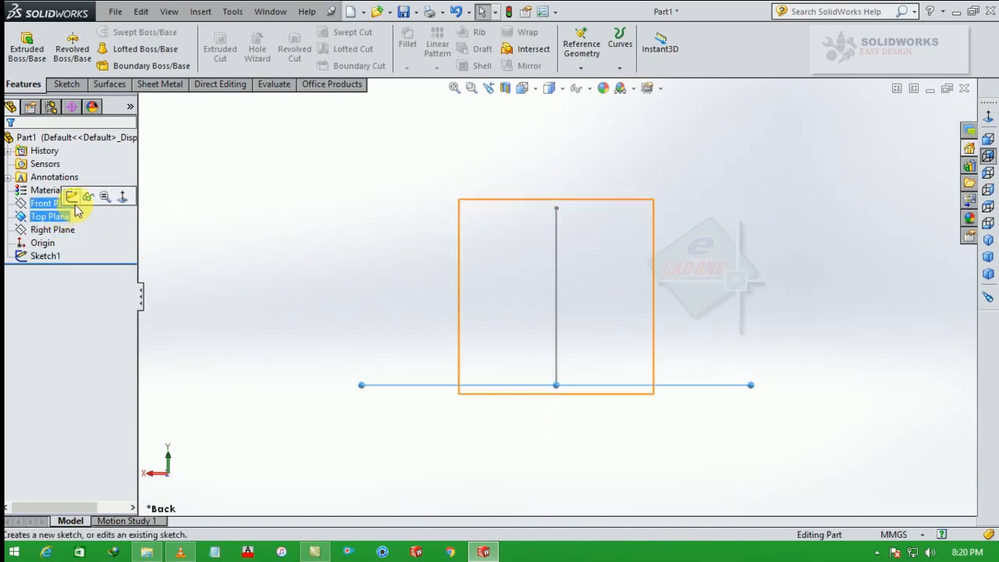
pyautogui.click(77, 206)
pyautogui.click(993, 123)
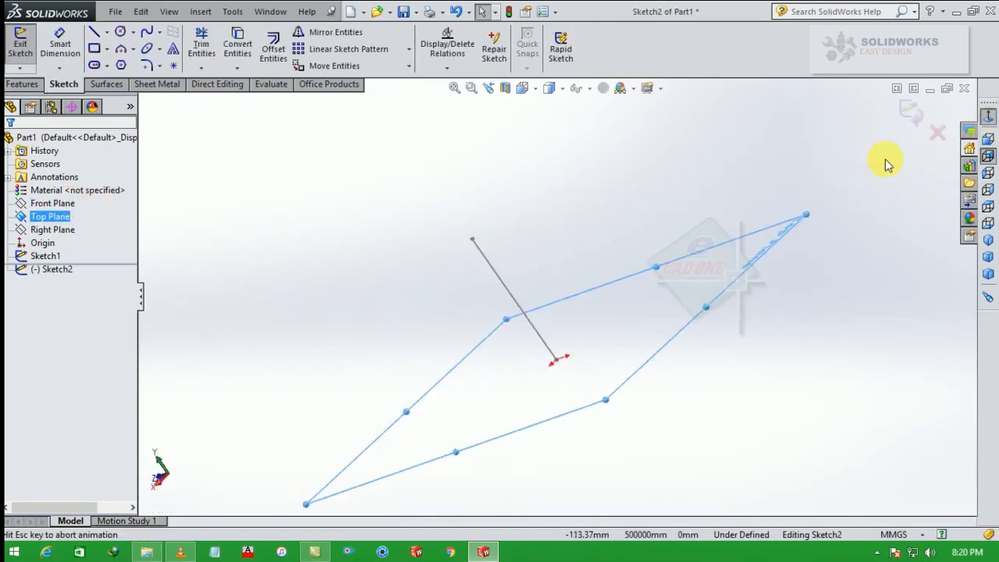
# Step: Draw a circle of about 168 mm radius, centred horizontally level with the origin and passing through the origin
pyautogui.click(120, 33)
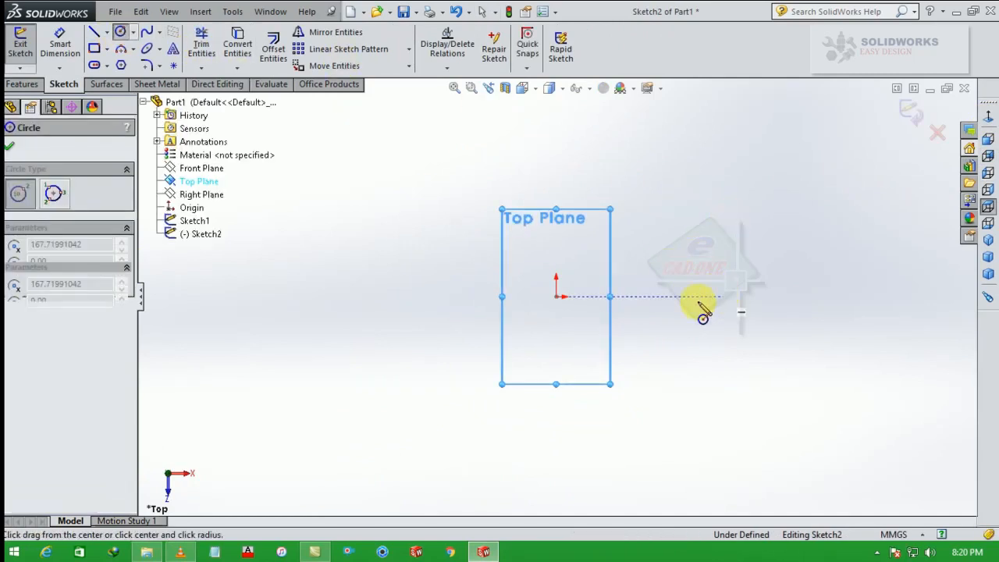
pyautogui.click(722, 296)
pyautogui.click(556, 296)
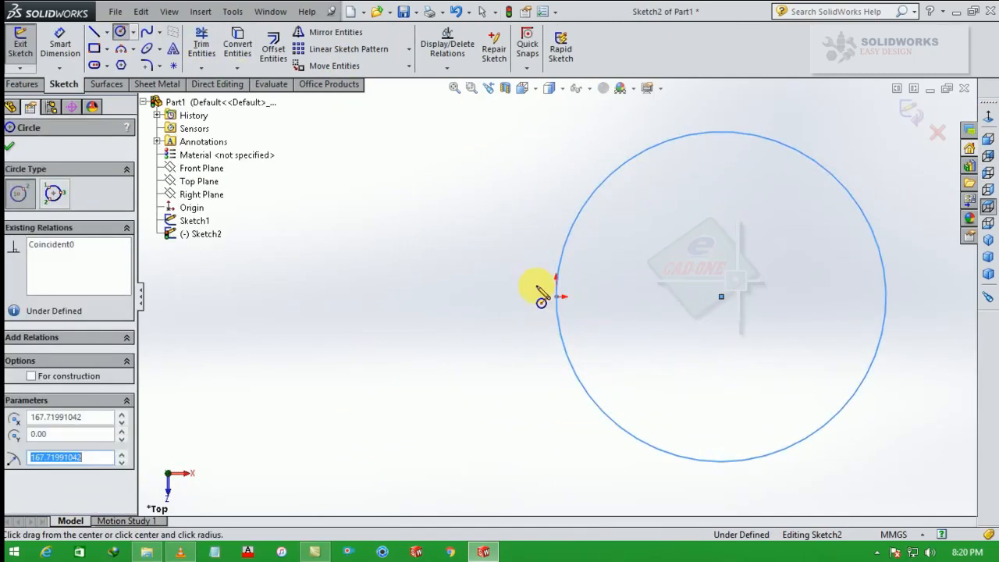
# Step: Set the circle's diameter to 300 mm
pyautogui.click(60, 43)
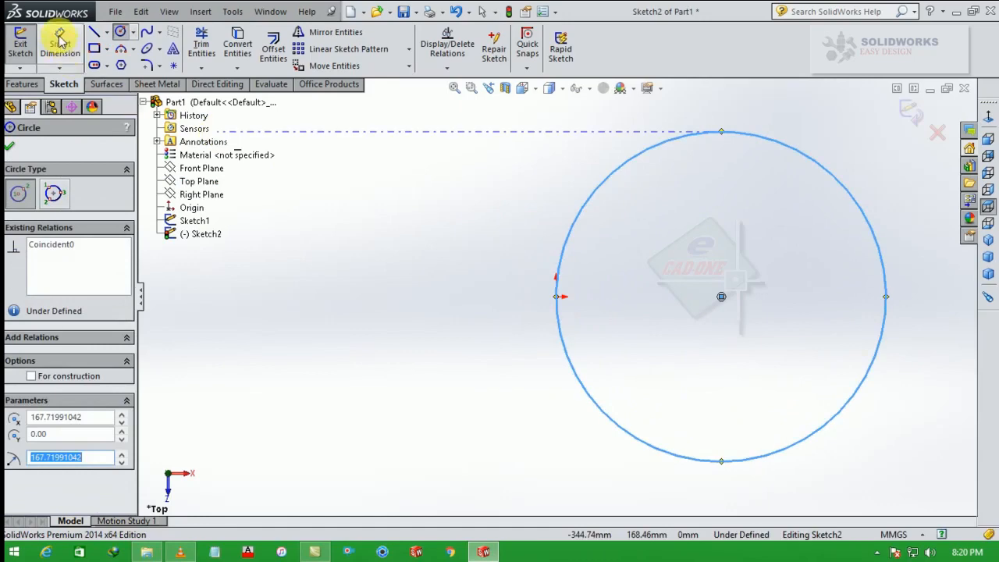
pyautogui.click(614, 179)
pyautogui.click(455, 322)
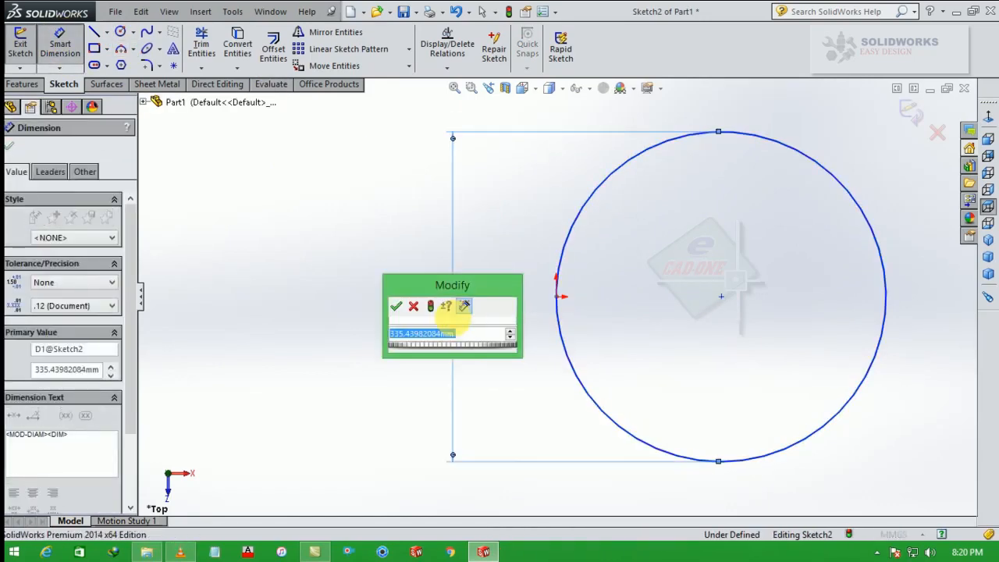
pyautogui.write('300')
pyautogui.press('Return')
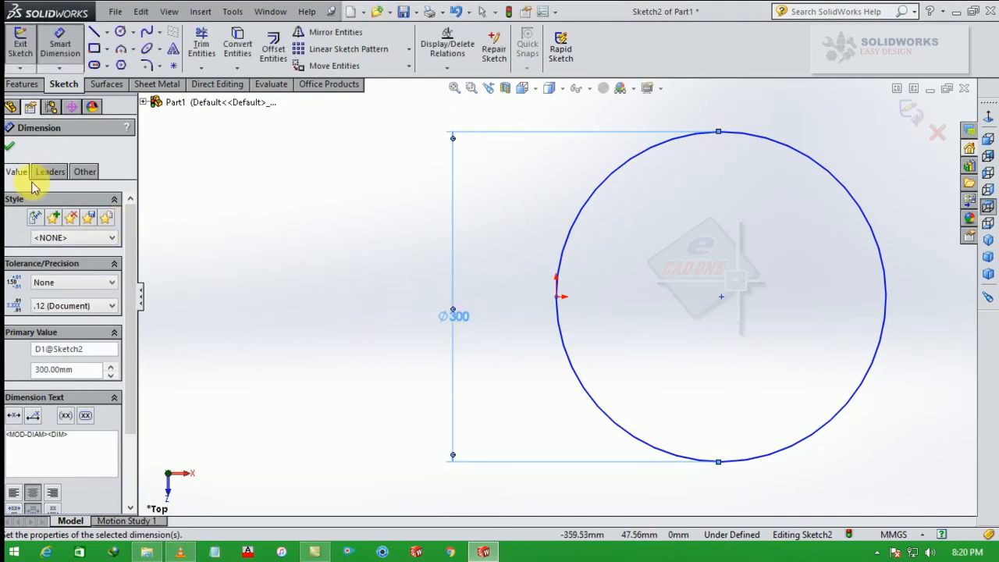
pyautogui.click(9, 148)
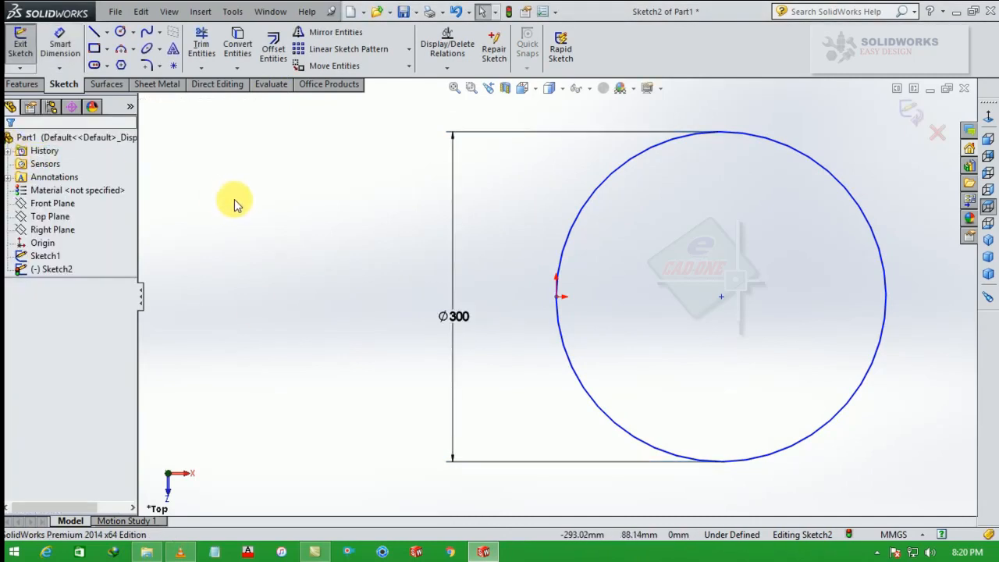
# Step: Exit the circle sketch, bring up the surface commands and show the model in isometric view
pyautogui.click(911, 108)
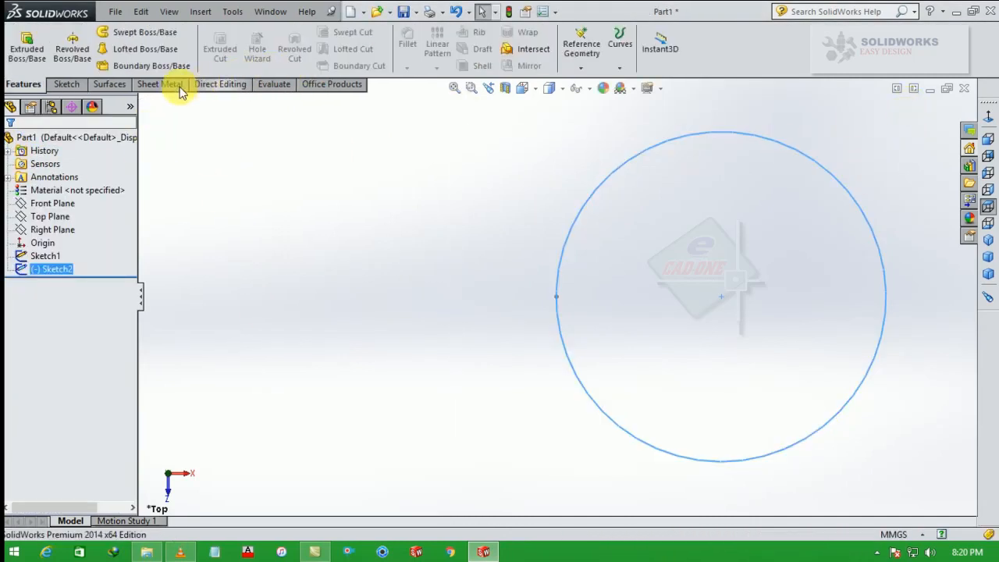
pyautogui.click(121, 85)
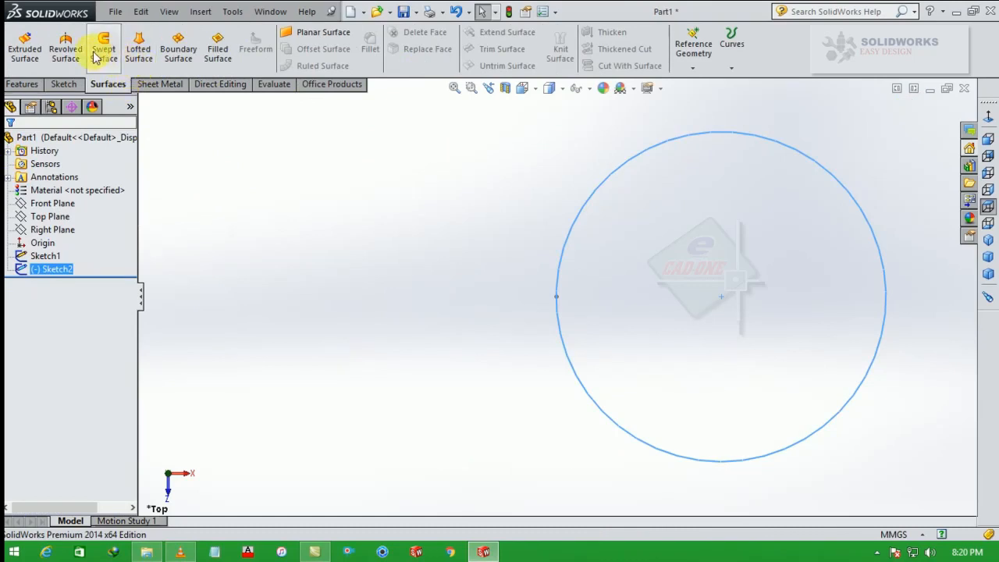
pyautogui.click(988, 239)
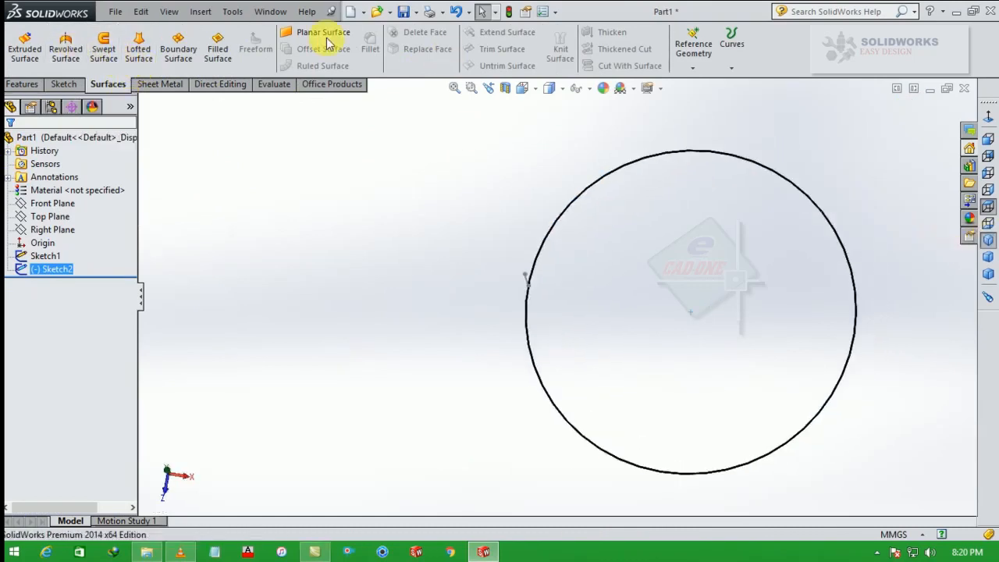
pyautogui.click(66, 47)
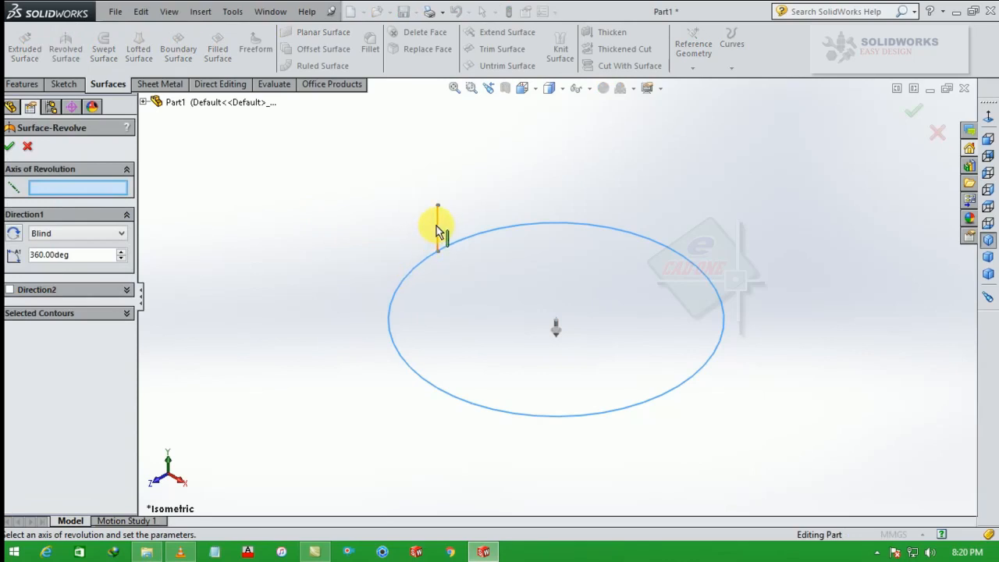
pyautogui.click(28, 147)
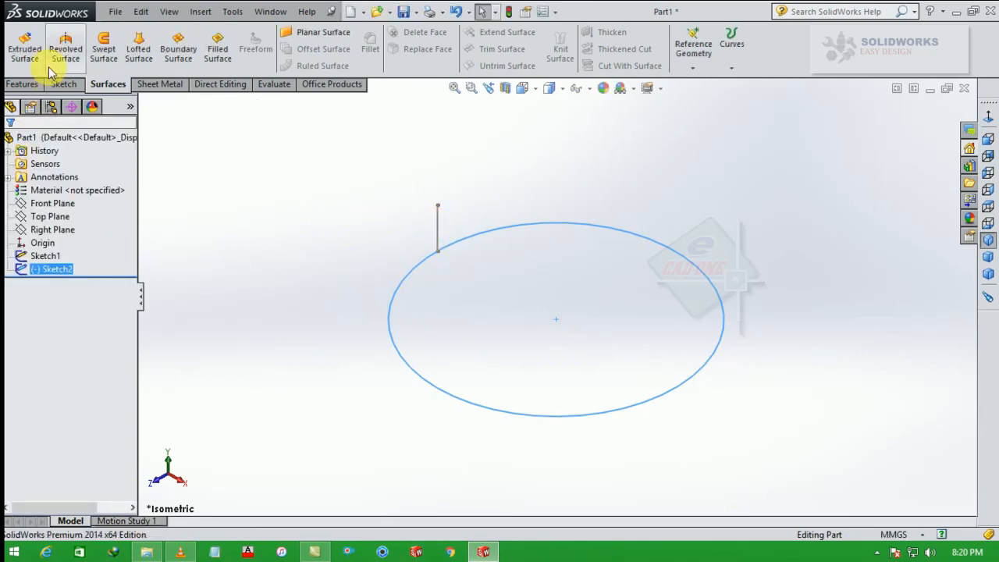
pyautogui.click(64, 53)
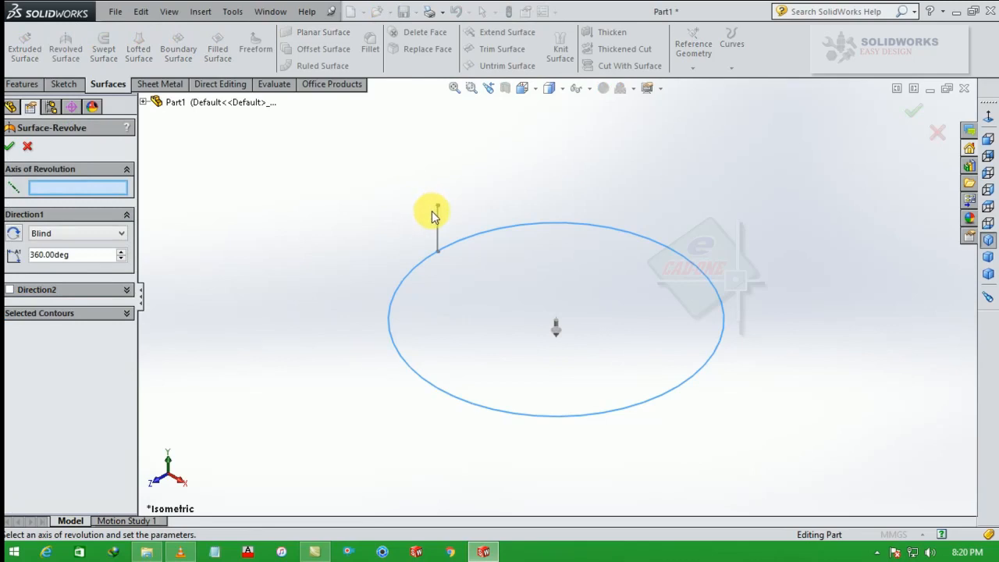
pyautogui.click(28, 146)
# Step: Start a Swept Surface with the vertical line as the profile and the circle as the path
pyautogui.click(104, 49)
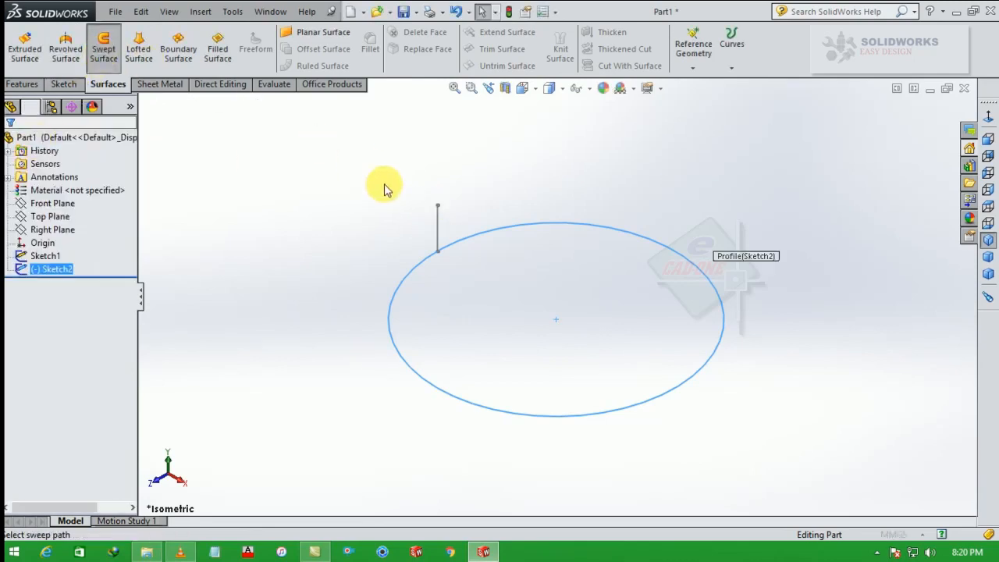
pyautogui.click(437, 234)
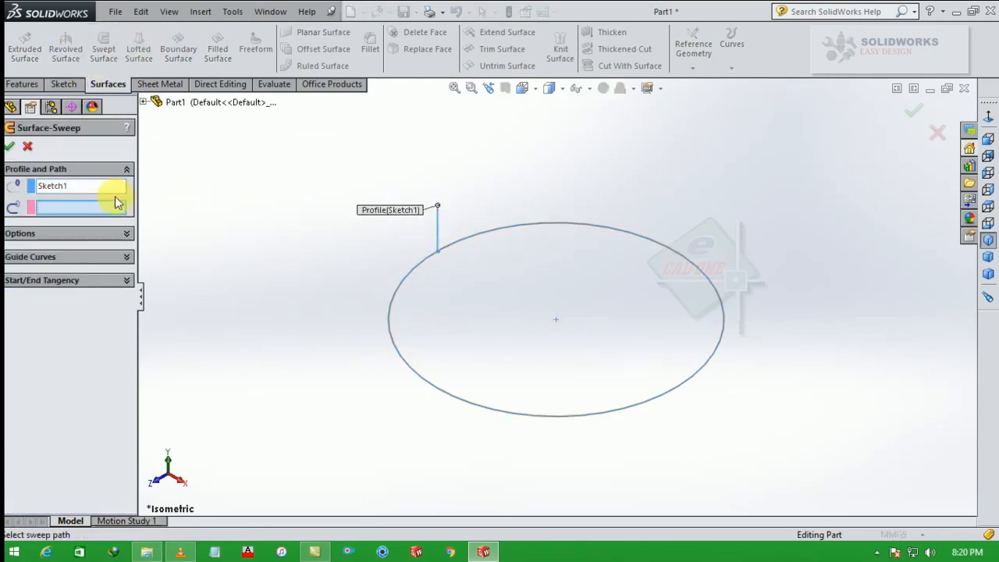
pyautogui.click(399, 288)
# Step: Set the sweep to Twist Along Path, defined by 30 turns, and create the surface
pyautogui.click(125, 235)
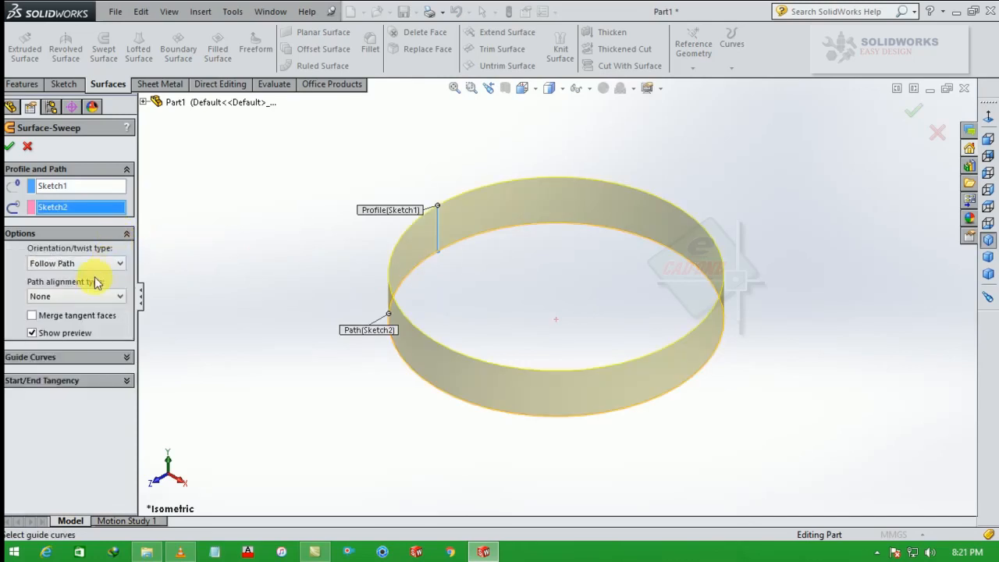
pyautogui.click(90, 264)
pyautogui.click(86, 315)
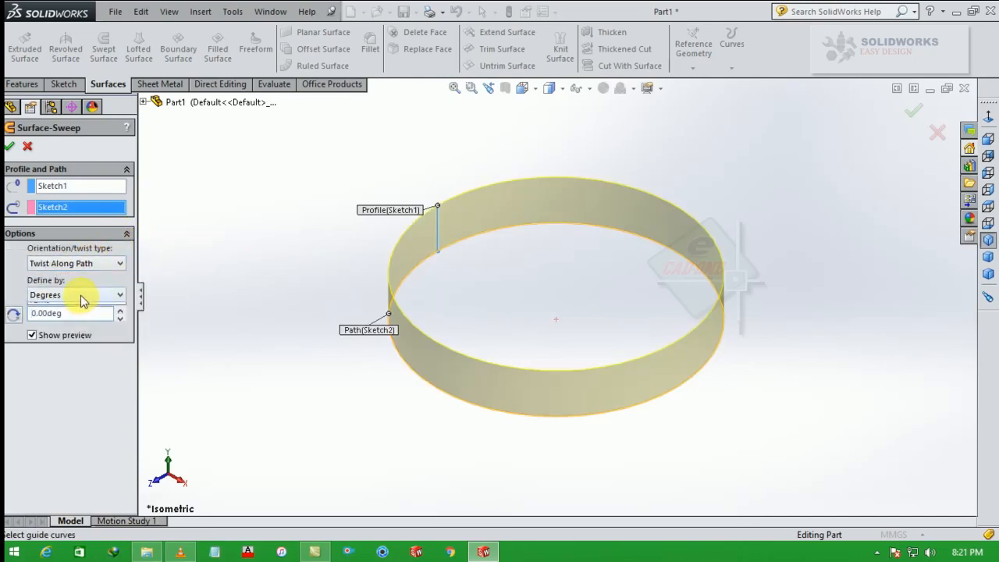
pyautogui.click(79, 294)
pyautogui.click(64, 327)
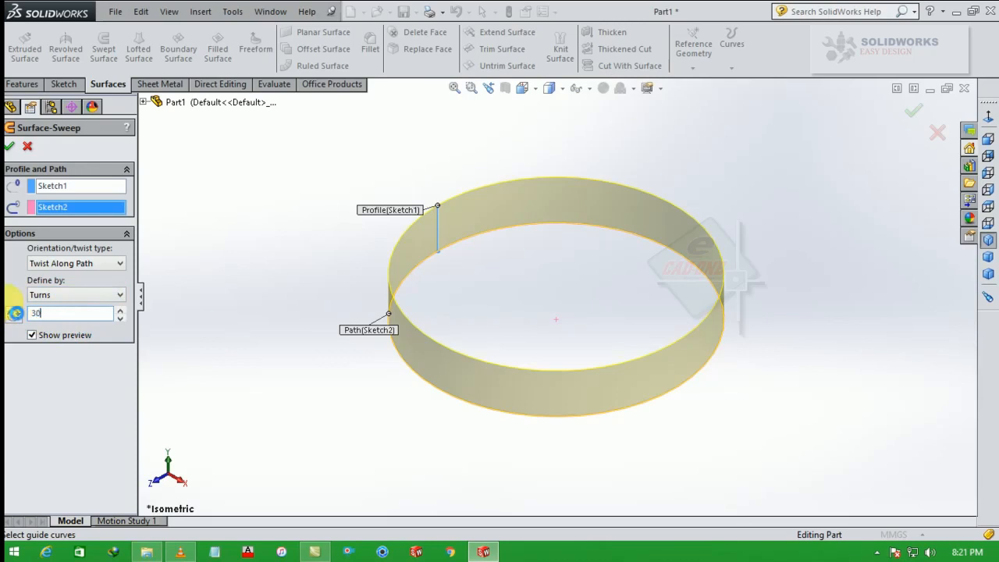
pyautogui.press('Return')
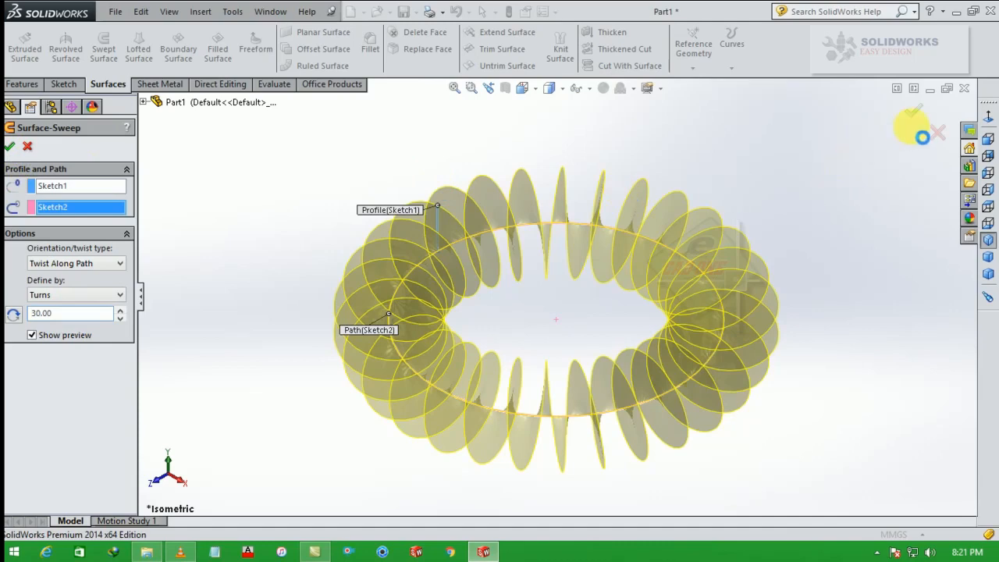
# Step: Start a new sketch on the Front Plane, viewed face-on
pyautogui.click(61, 230)
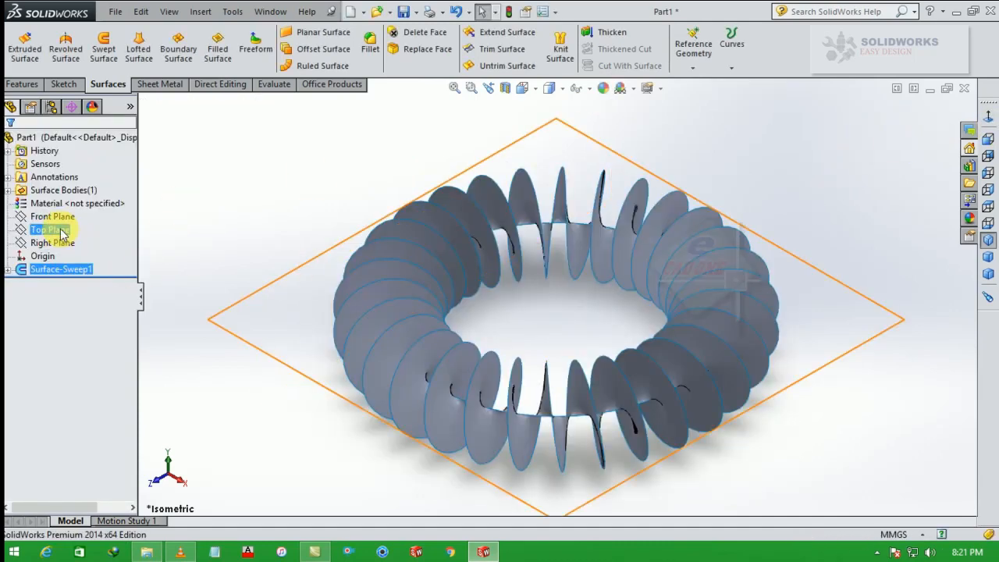
pyautogui.click(52, 216)
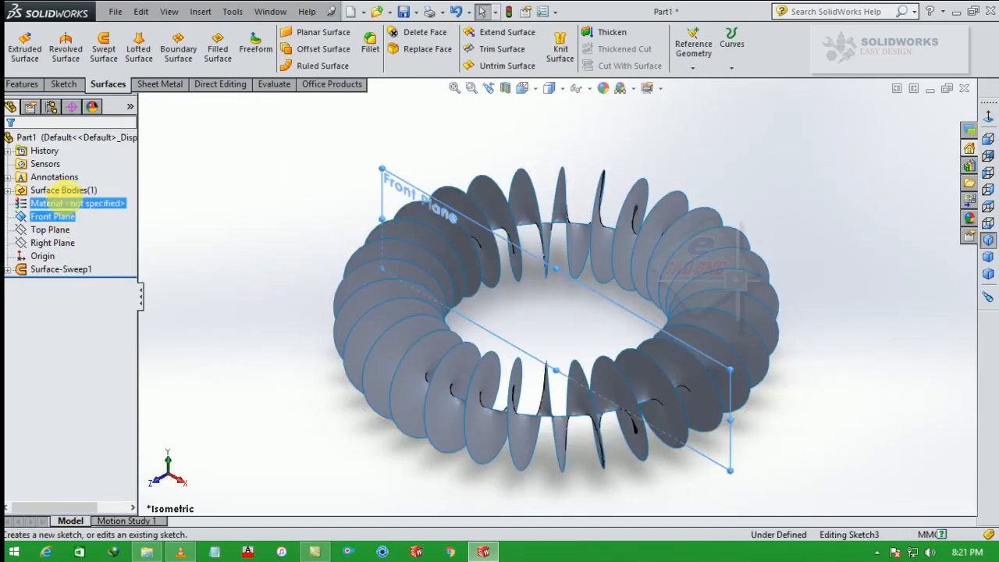
pyautogui.click(69, 195)
pyautogui.click(988, 133)
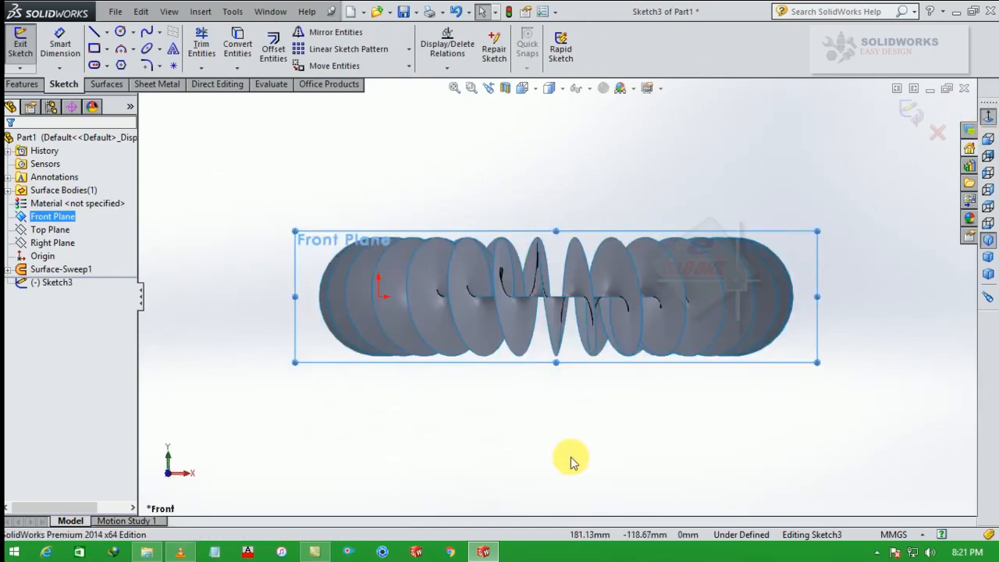
# Step: Draw a 4-sided inscribed-circle polygon centred on the origin, with one corner straight up and an inner circle about 48 mm in diameter
pyautogui.click(121, 66)
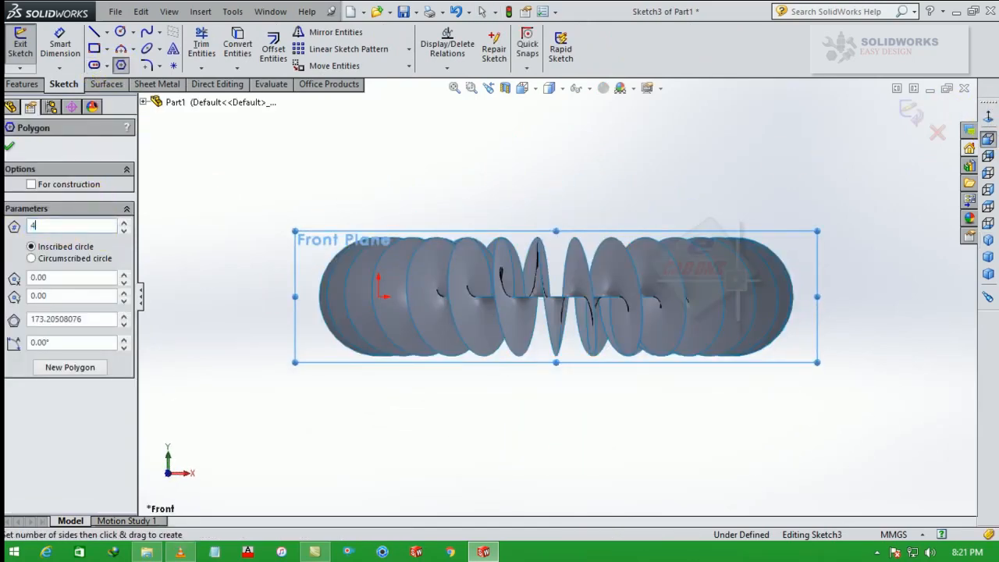
pyautogui.moveTo(379, 295)
pyautogui.mouseDown()
pyautogui.moveTo(395, 274)
pyautogui.moveTo(385, 258)
pyautogui.mouseUp()
pyautogui.press('Escape')
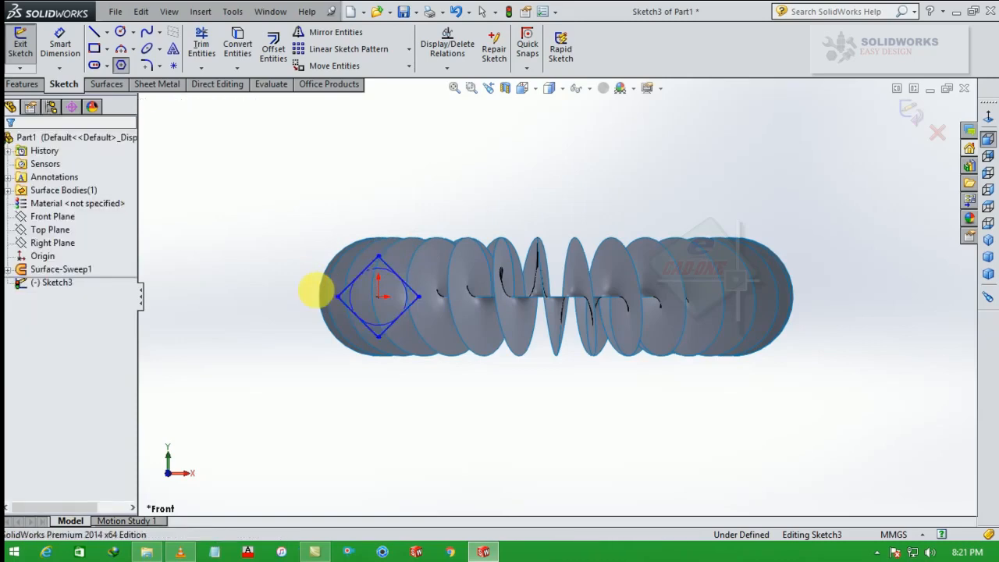
# Step: Dimension the diameter of the square's inscribed circle and set it to 70 mm
pyautogui.scroll(-2, 392, 277)
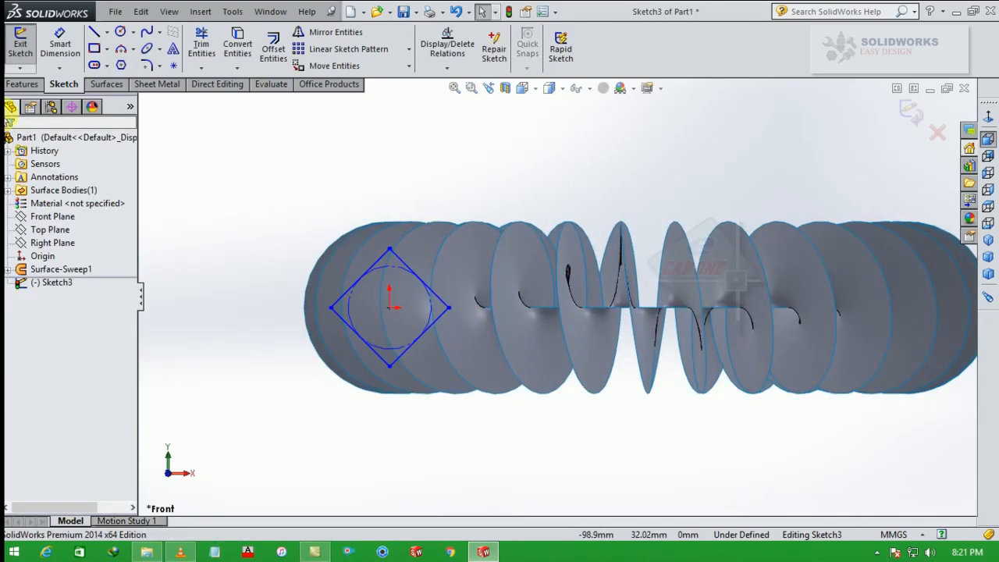
pyautogui.click(59, 45)
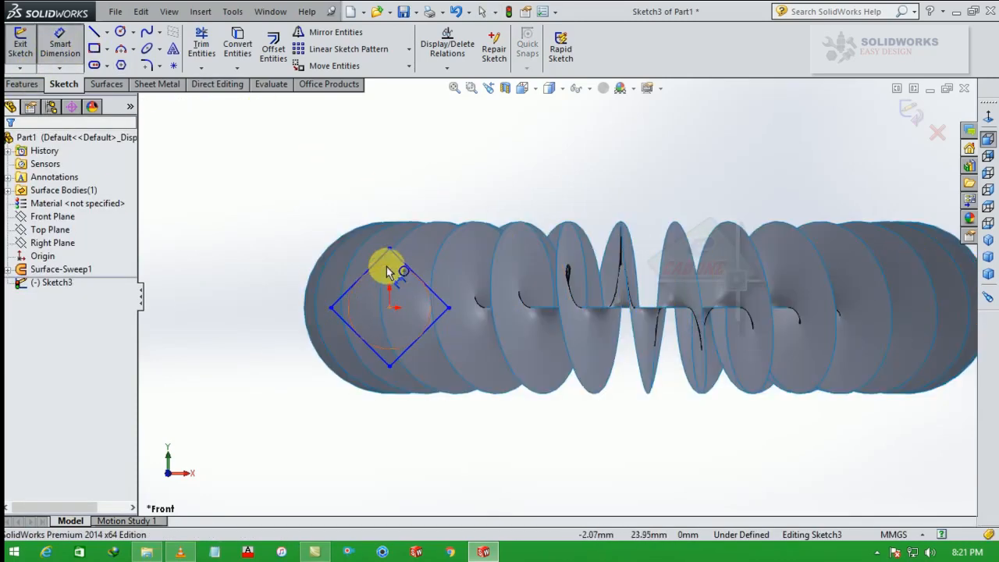
pyautogui.click(357, 286)
pyautogui.click(257, 317)
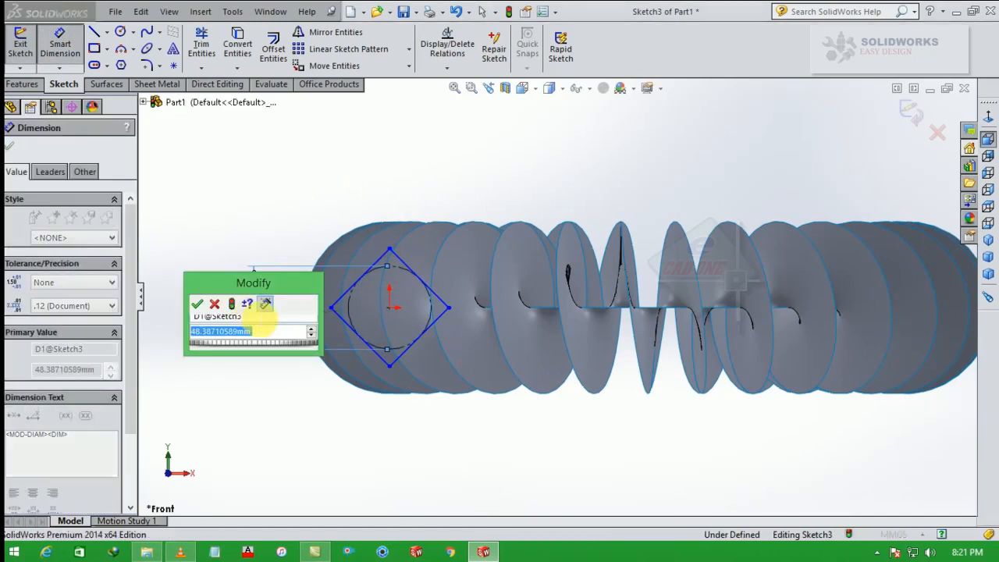
pyautogui.write('70')
pyautogui.press('Return')
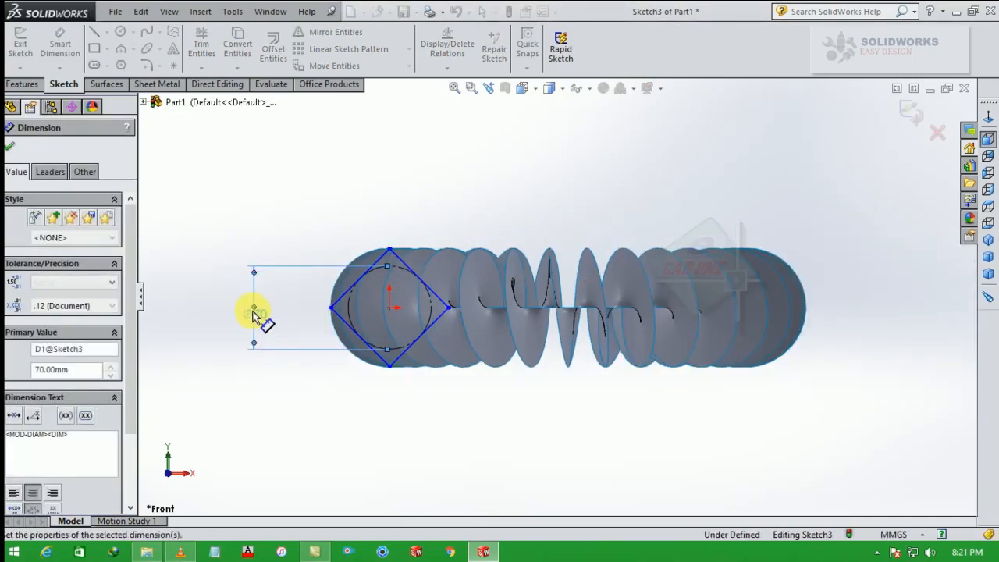
pyautogui.click(10, 148)
# Step: Round all four corners of the square with 15 mm sketch fillets
pyautogui.click(146, 65)
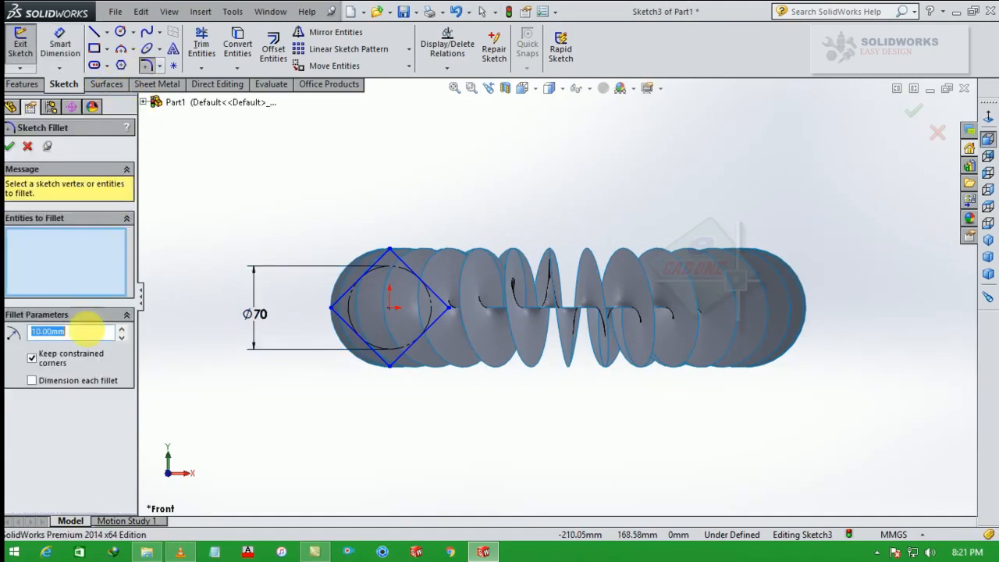
pyautogui.write('15')
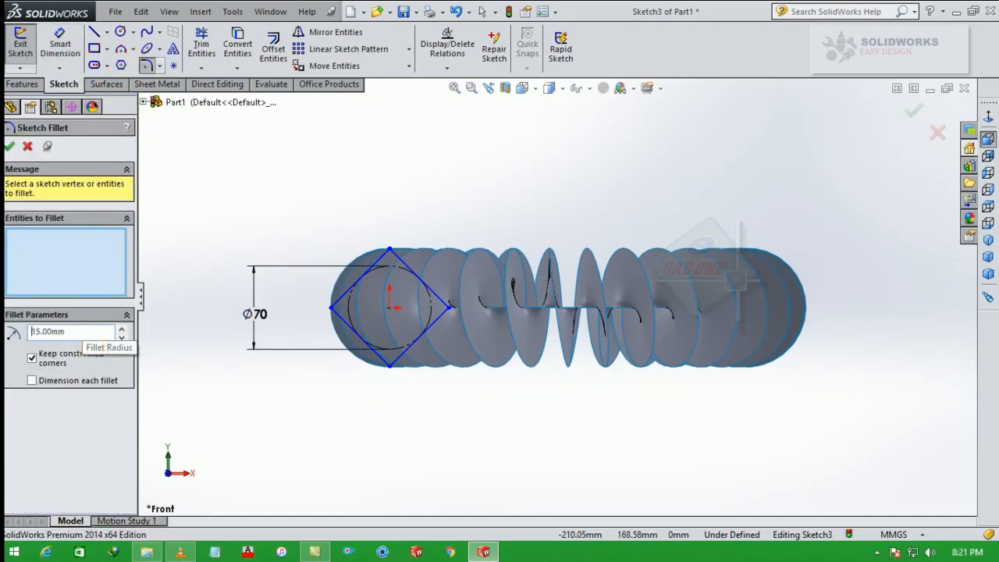
pyautogui.scroll(2, 458, 308)
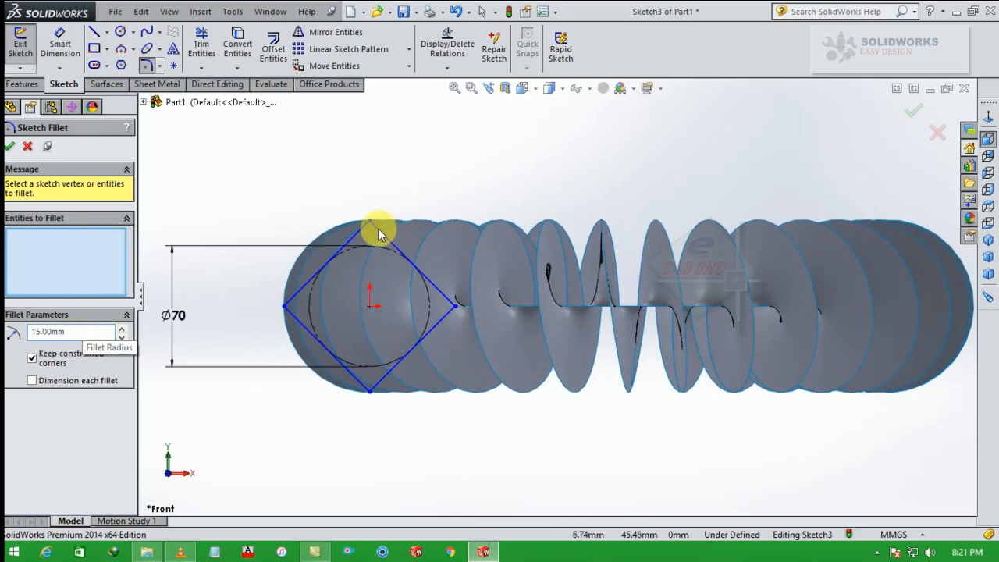
pyautogui.click(376, 234)
pyautogui.click(366, 233)
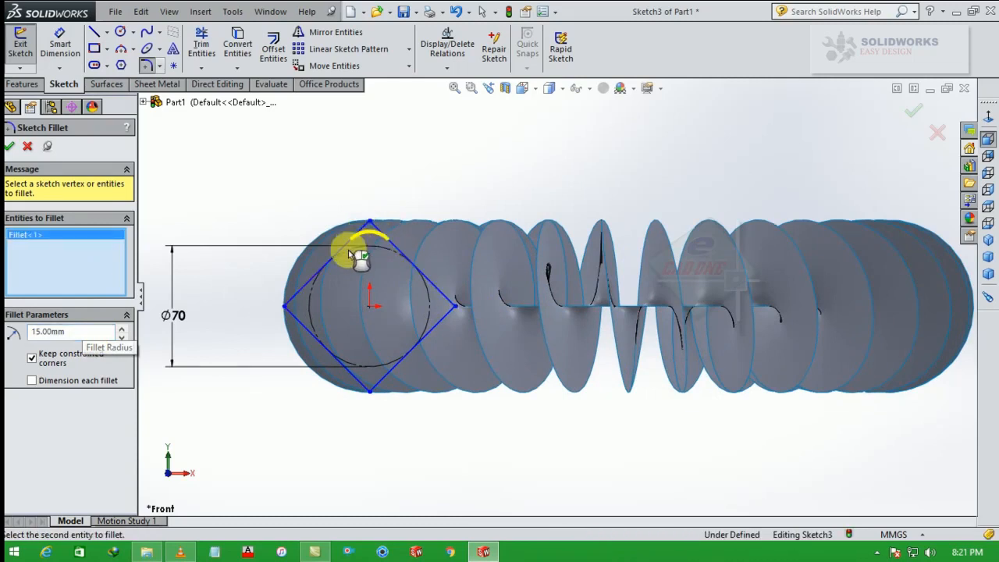
pyautogui.click(294, 312)
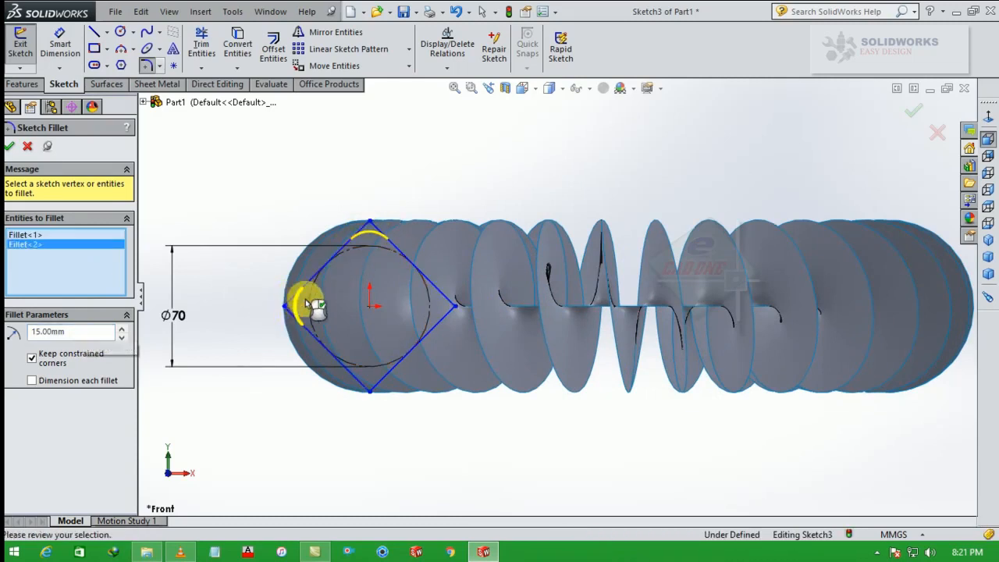
pyautogui.click(369, 384)
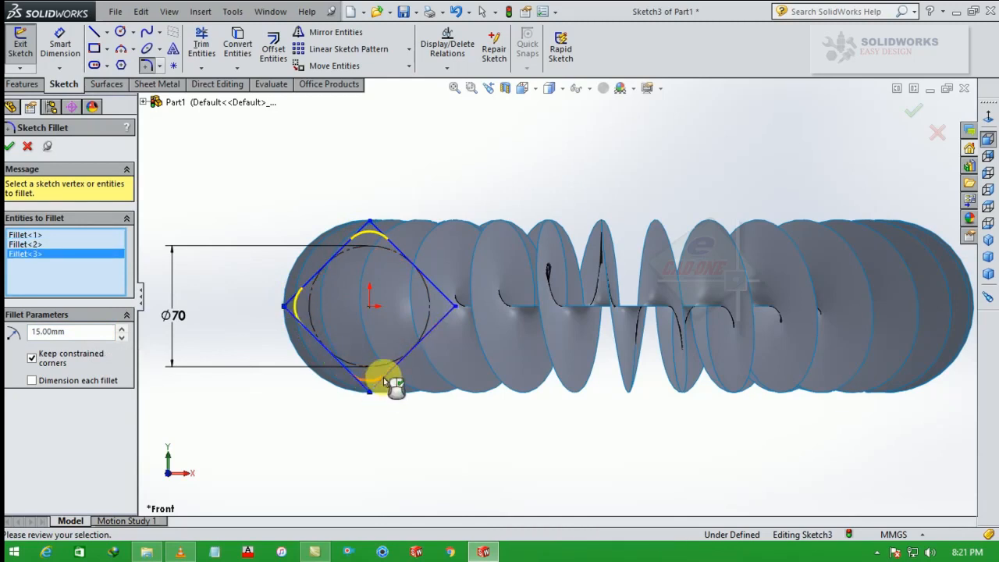
pyautogui.click(448, 308)
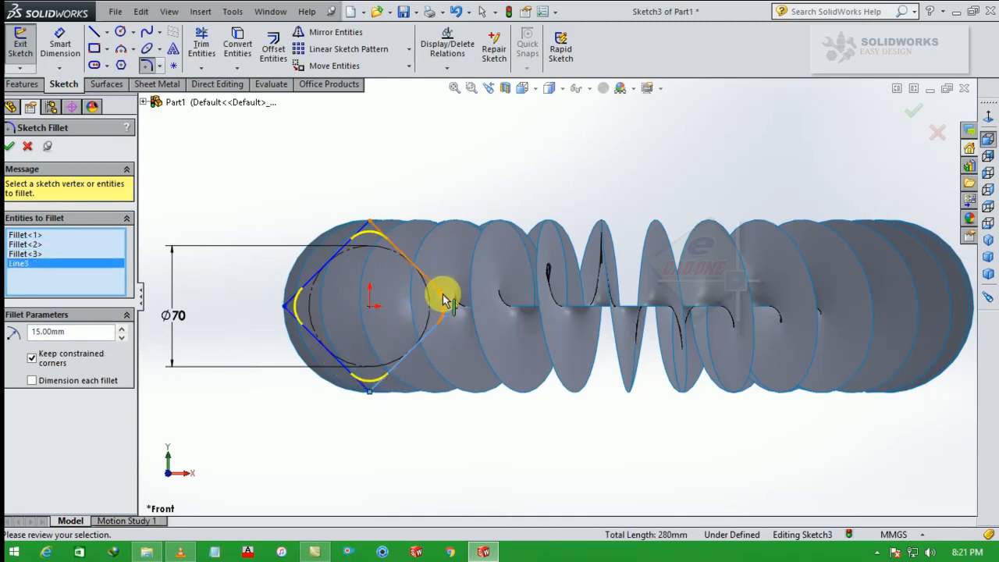
pyautogui.click(15, 148)
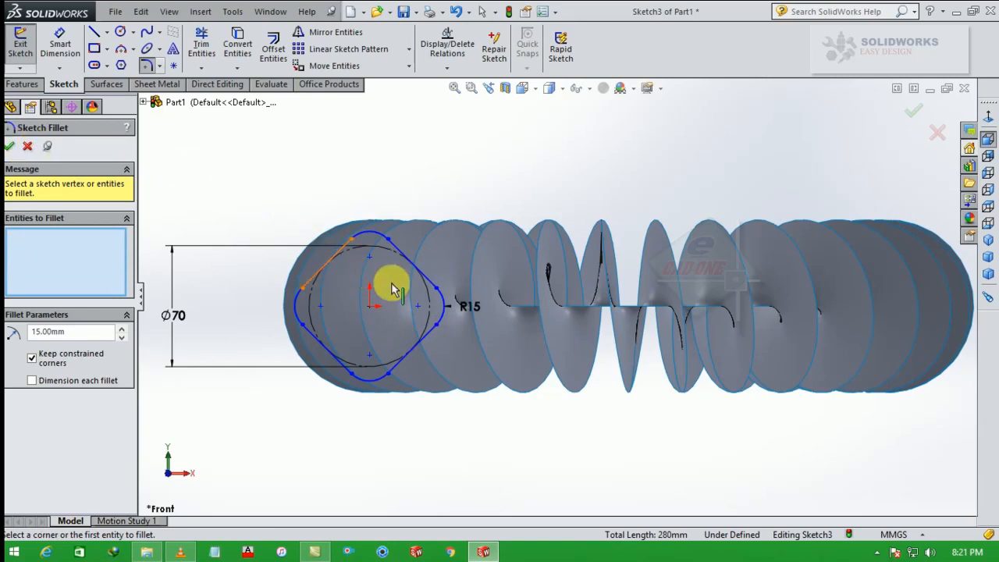
pyautogui.click(11, 146)
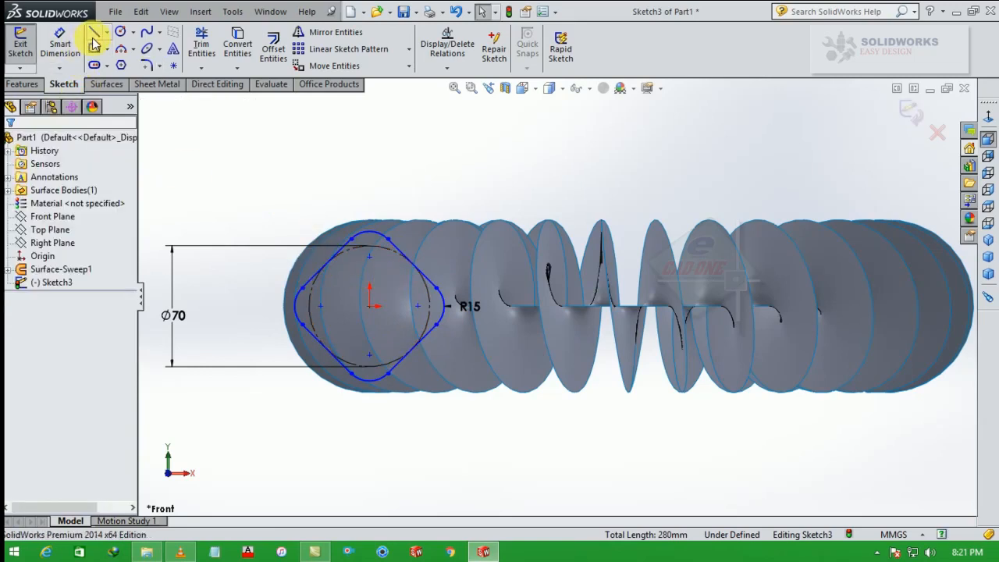
# Step: Draw a vertical construction line above the swept surface, near the middle of the ring
pyautogui.click(93, 35)
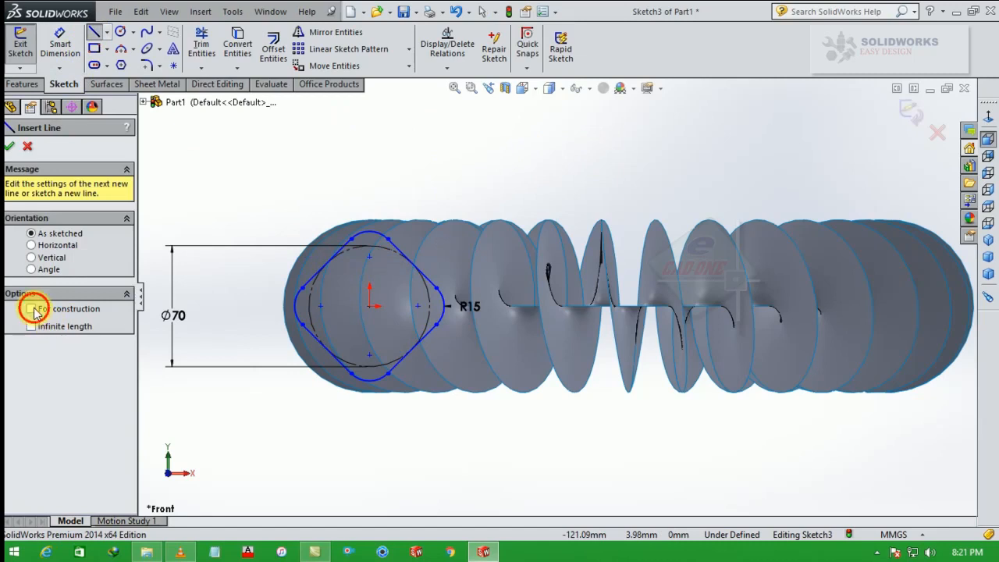
pyautogui.click(588, 118)
pyautogui.click(588, 199)
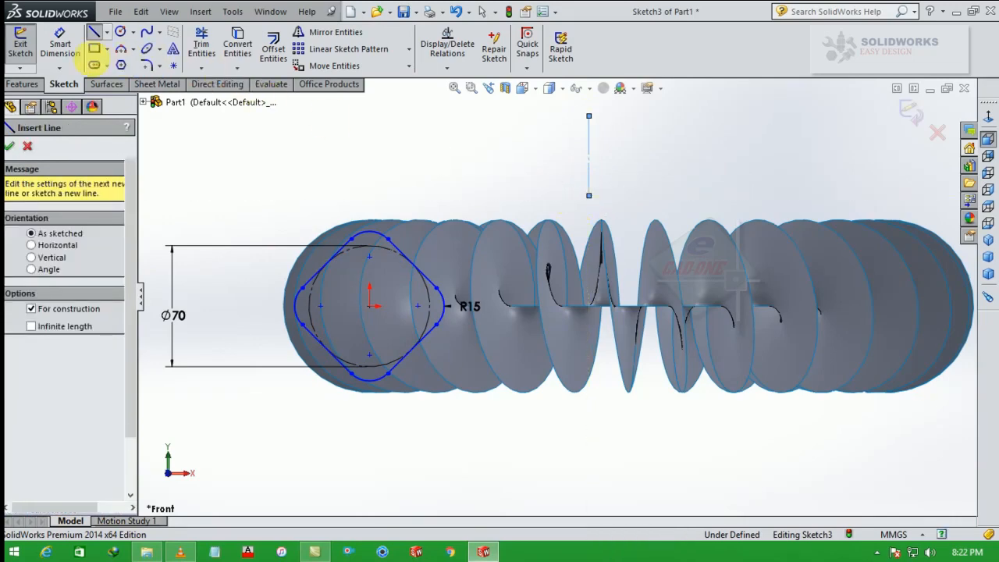
# Step: Dimension the horizontal distance from the origin to the vertical construction line as 150 mm
pyautogui.click(58, 48)
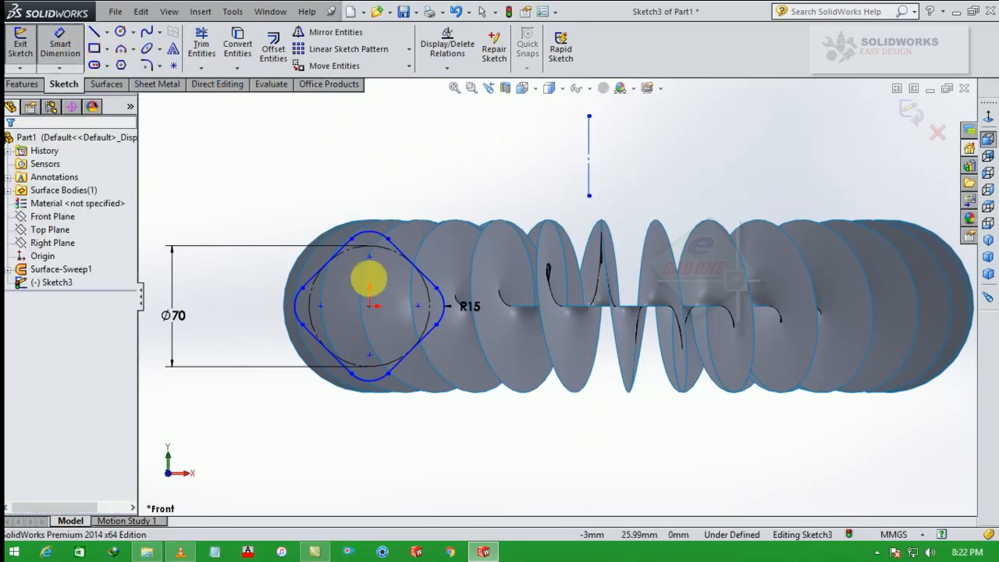
pyautogui.click(373, 308)
pyautogui.click(590, 141)
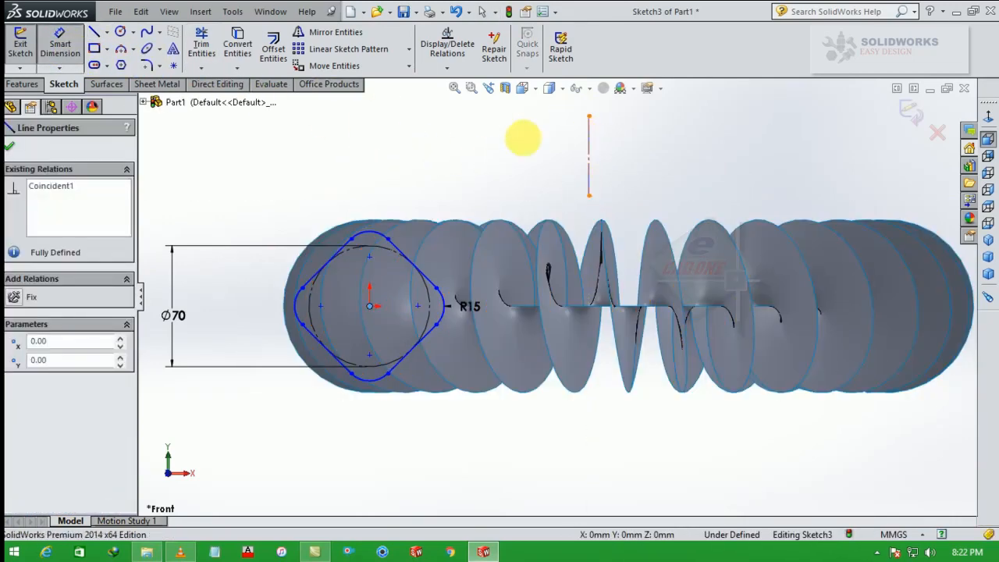
pyautogui.click(473, 148)
pyautogui.write('15')
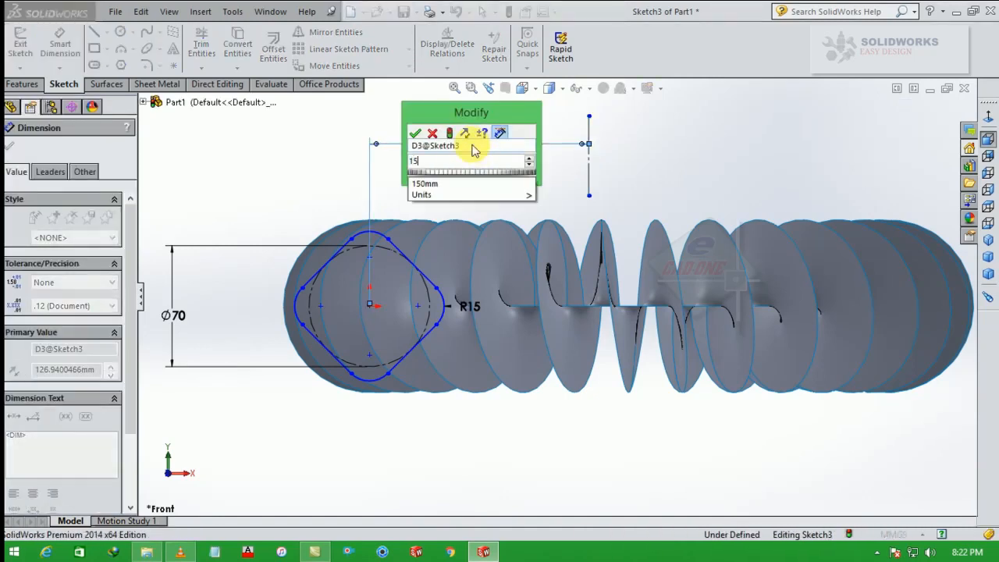
pyautogui.write('0')
pyautogui.press('Return')
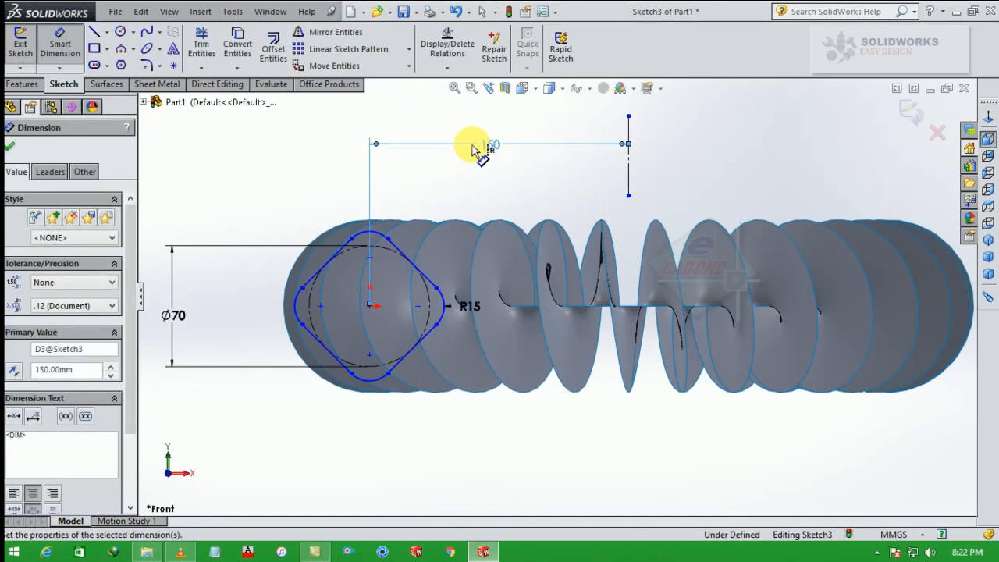
pyautogui.click(9, 146)
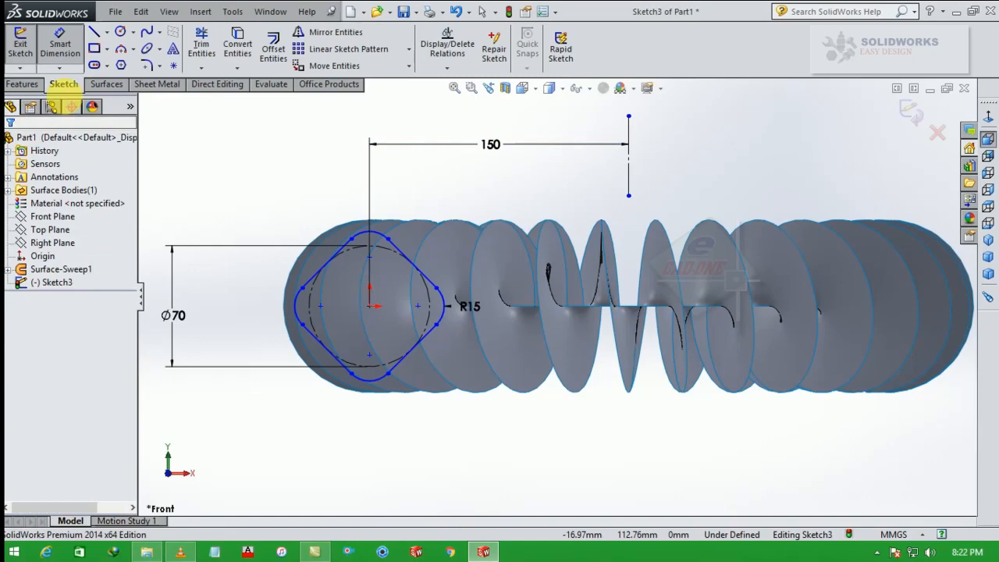
# Step: Create a revolved surface from the rounded square, turned 360 degrees about the vertical construction line
pyautogui.click(107, 84)
pyautogui.click(66, 47)
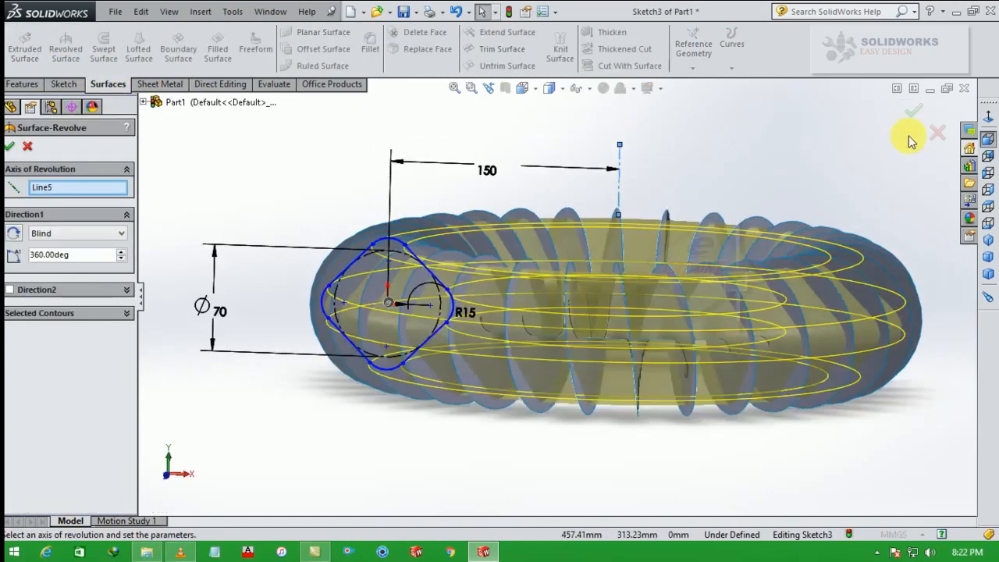
pyautogui.click(12, 148)
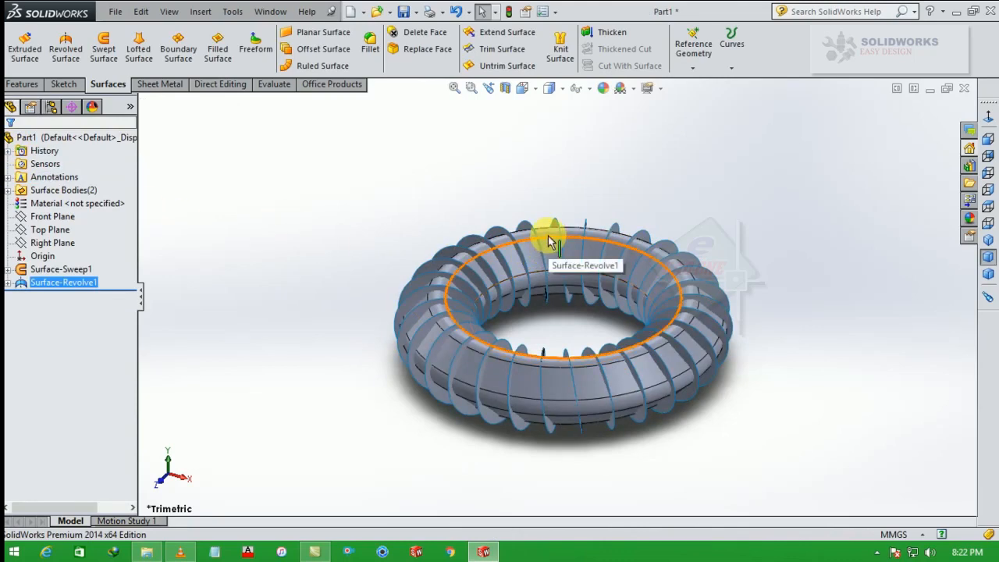
# Step: Trim the twisted swept surface with the revolved surface as trim tool, removing the portions outside the revolved ring
pyautogui.click(504, 48)
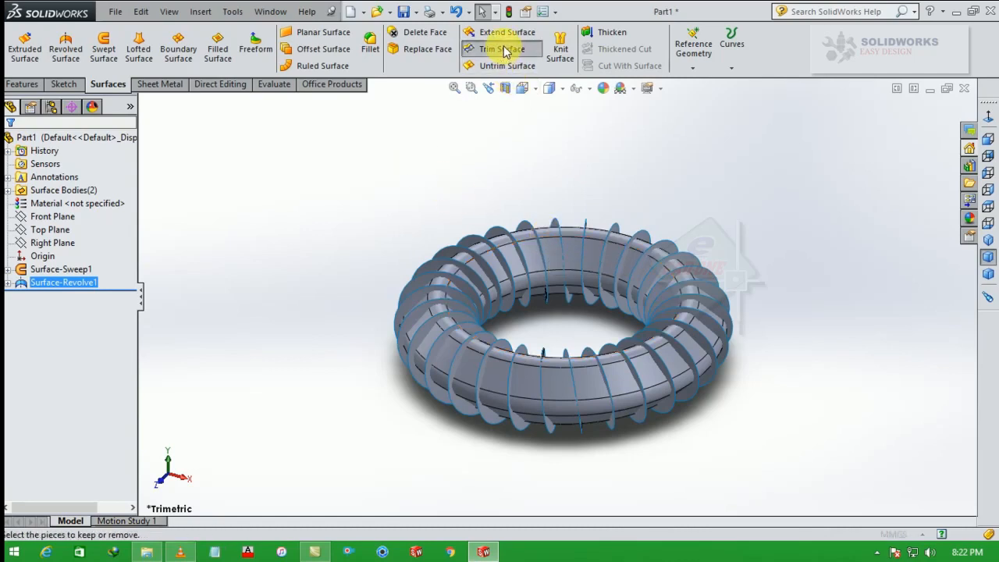
pyautogui.click(66, 259)
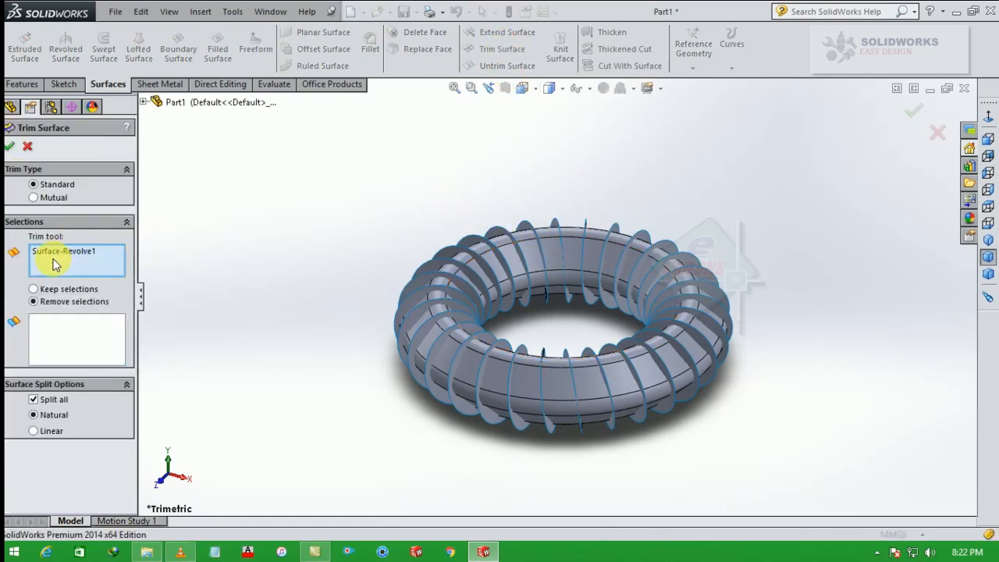
pyautogui.rightClick(70, 258)
pyautogui.click(87, 261)
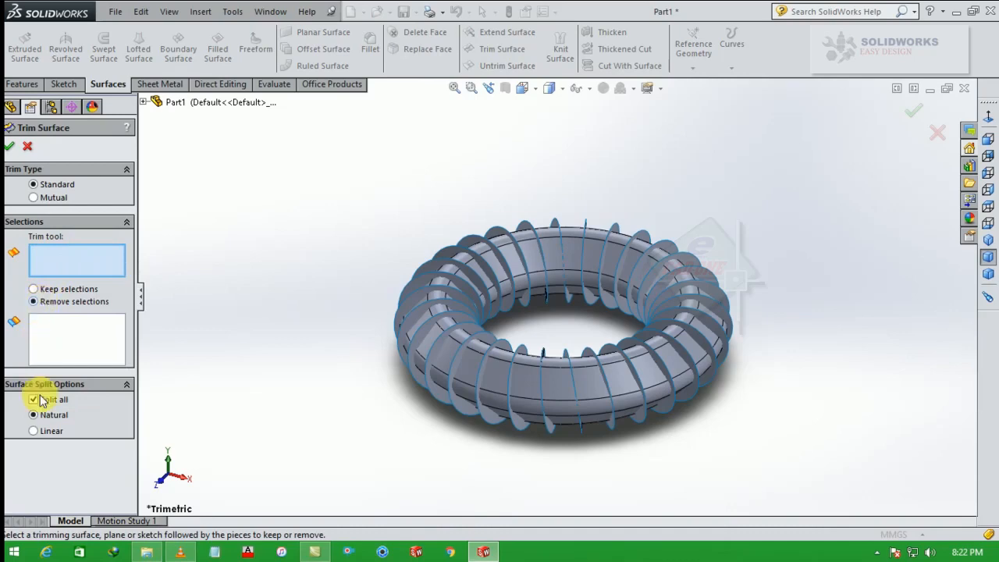
pyautogui.click(548, 256)
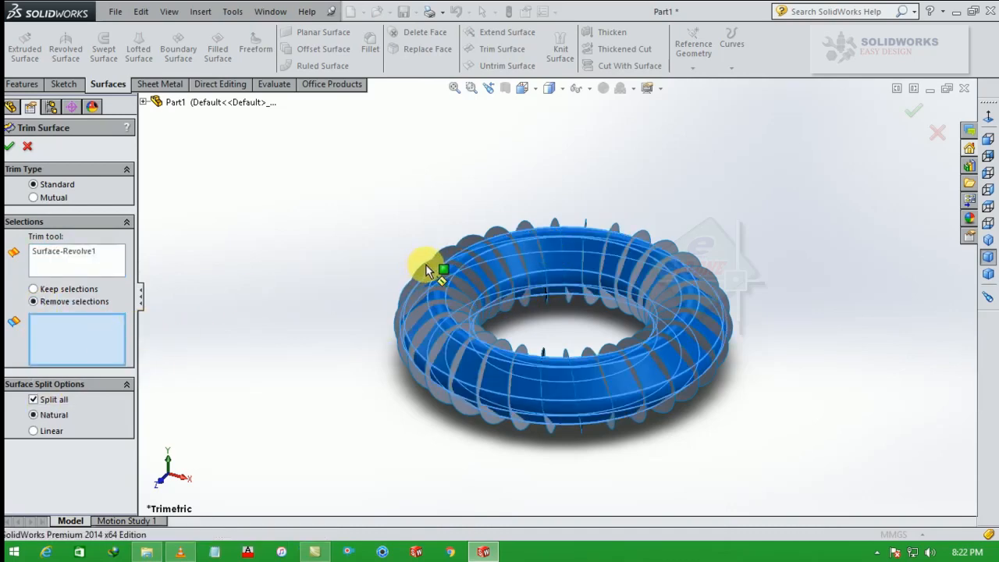
pyautogui.click(416, 212)
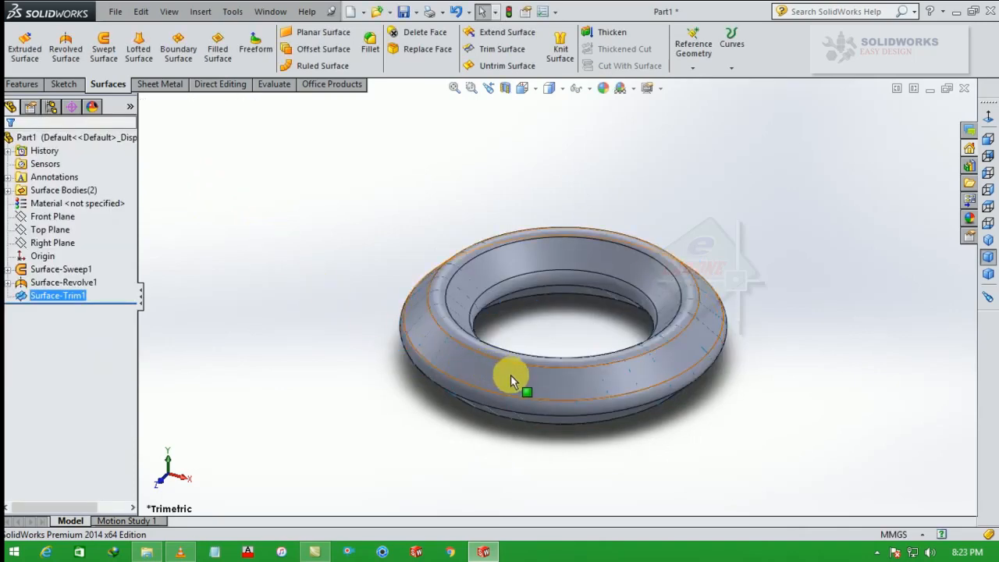
# Step: Hide the revolved surface body so only the trimmed twisted surface is displayed
pyautogui.scroll(-3, 511, 381)
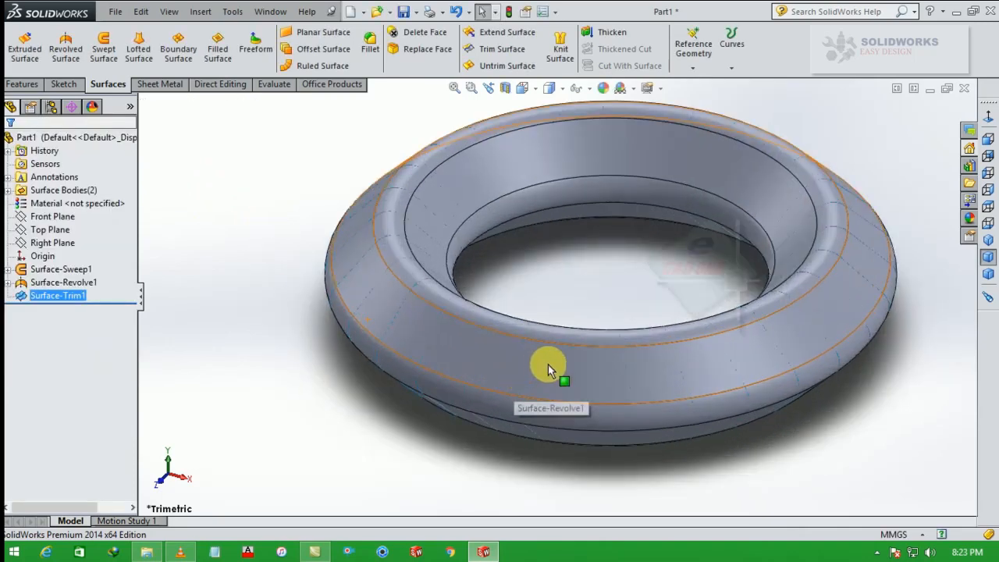
pyautogui.click(605, 367)
pyautogui.click(664, 324)
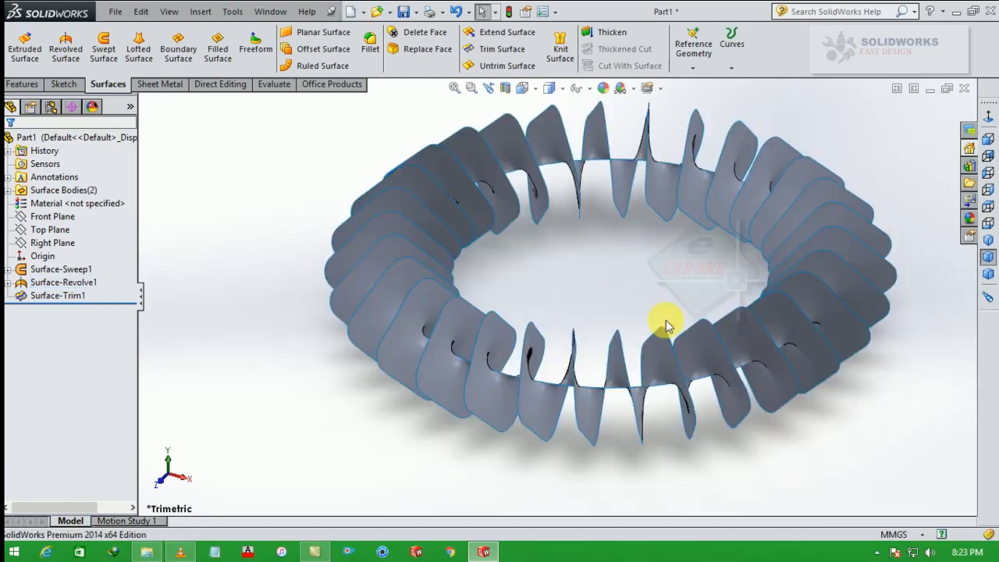
# Step: Create a composite curve from an outer edge of the trimmed twisted surface, extended to all edges tangent to it
pyautogui.scroll(-6, 699, 319)
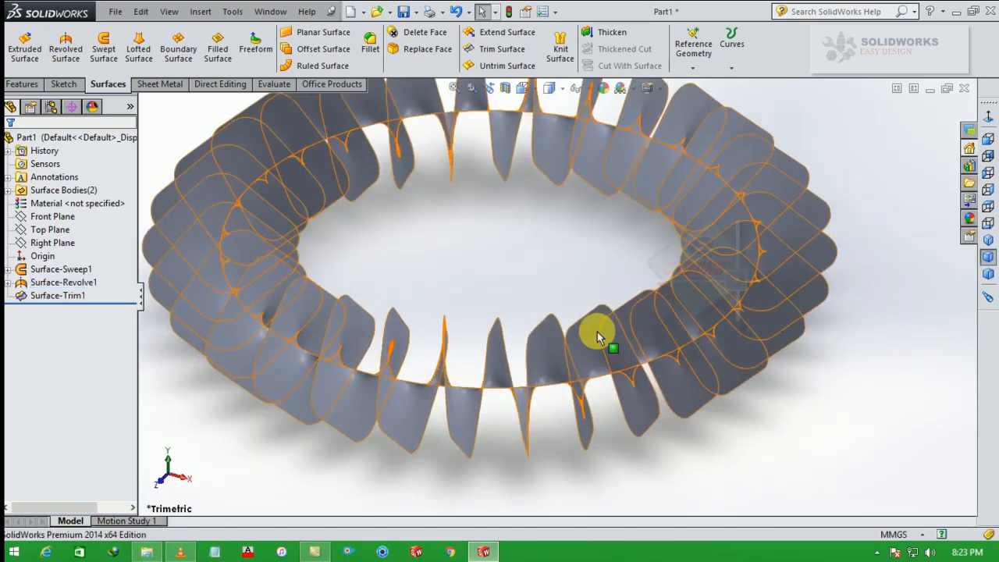
pyautogui.scroll(-2, 562, 332)
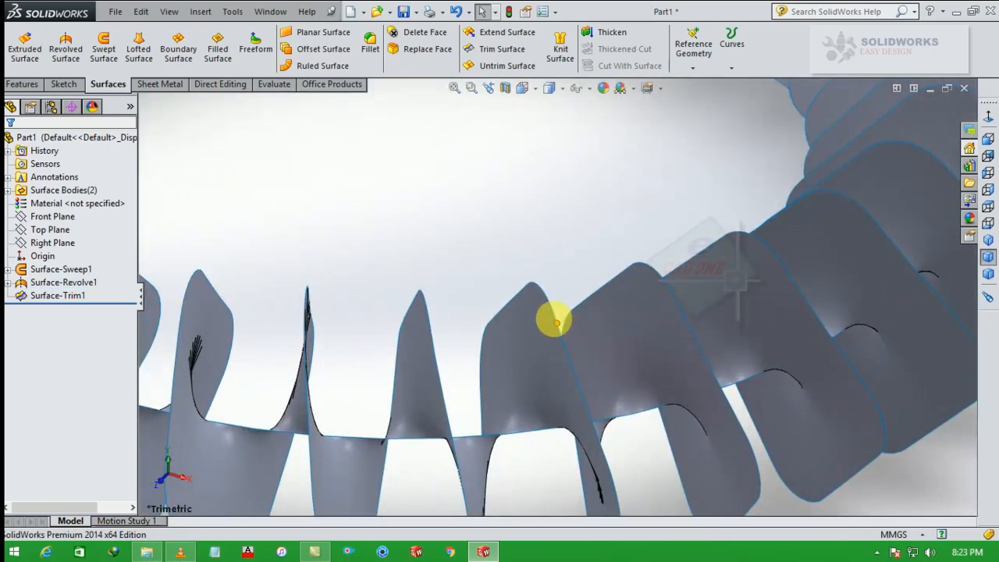
pyautogui.click(563, 345)
pyautogui.click(728, 71)
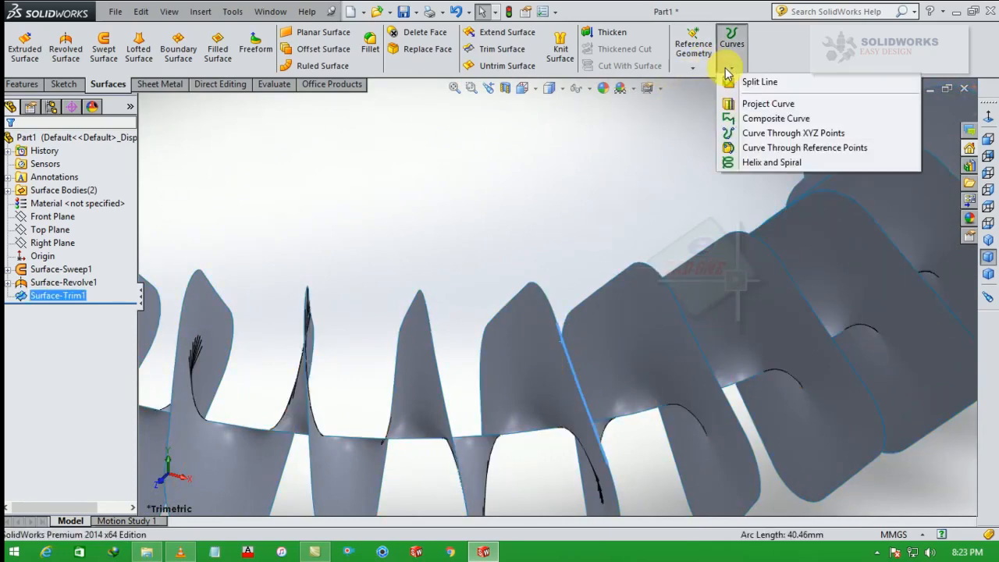
pyautogui.click(774, 118)
pyautogui.scroll(5, 556, 331)
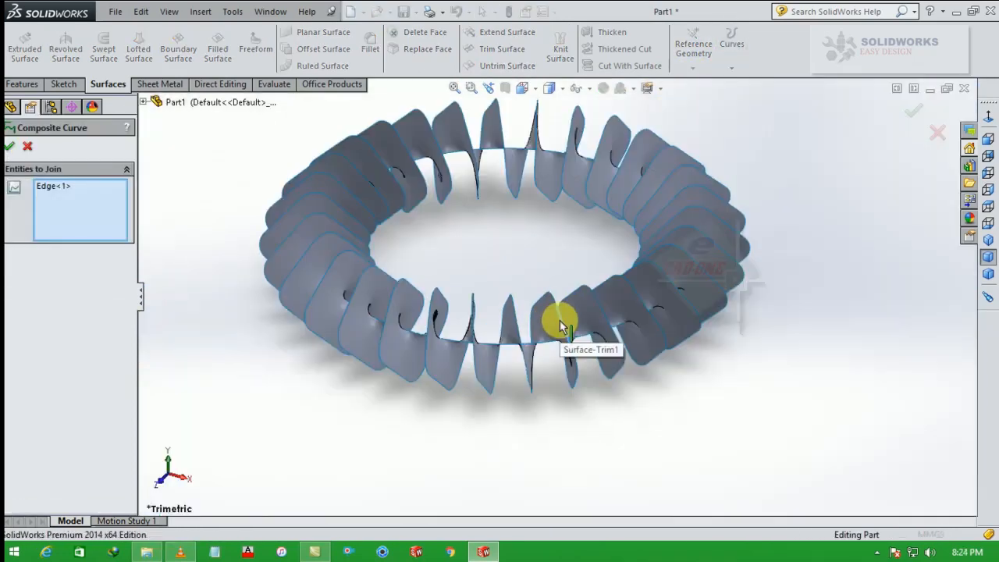
pyautogui.rightClick(560, 327)
pyautogui.click(620, 274)
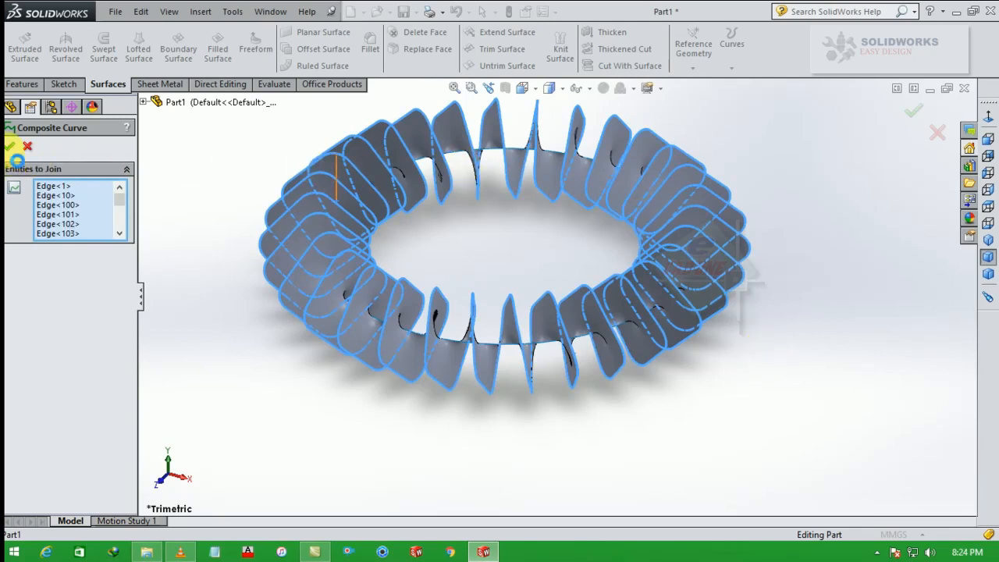
pyautogui.click(10, 147)
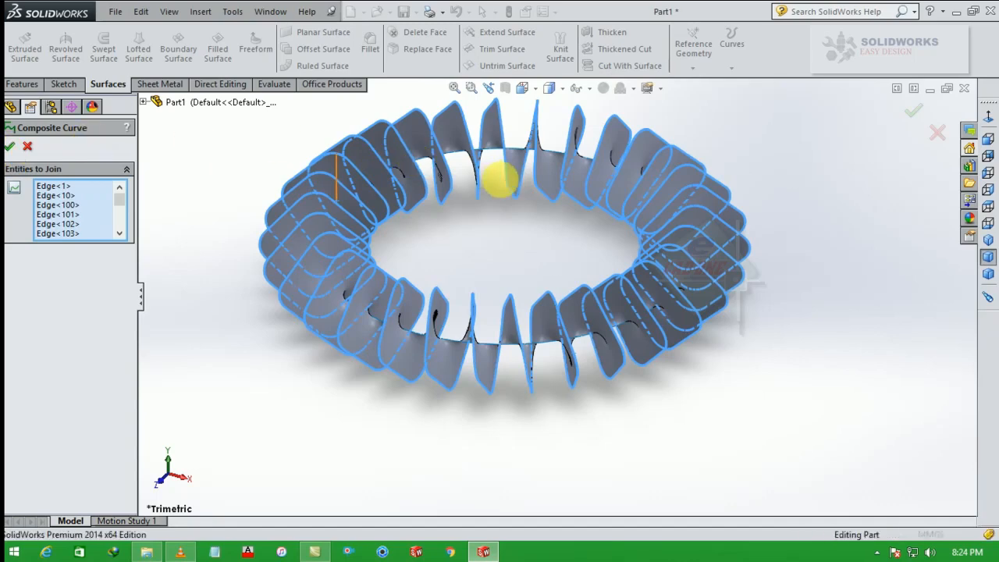
# Step: Hide the trimmed twisted surface body and create a reference plane through a point on the composite curve, normal to the curve
pyautogui.click(489, 129)
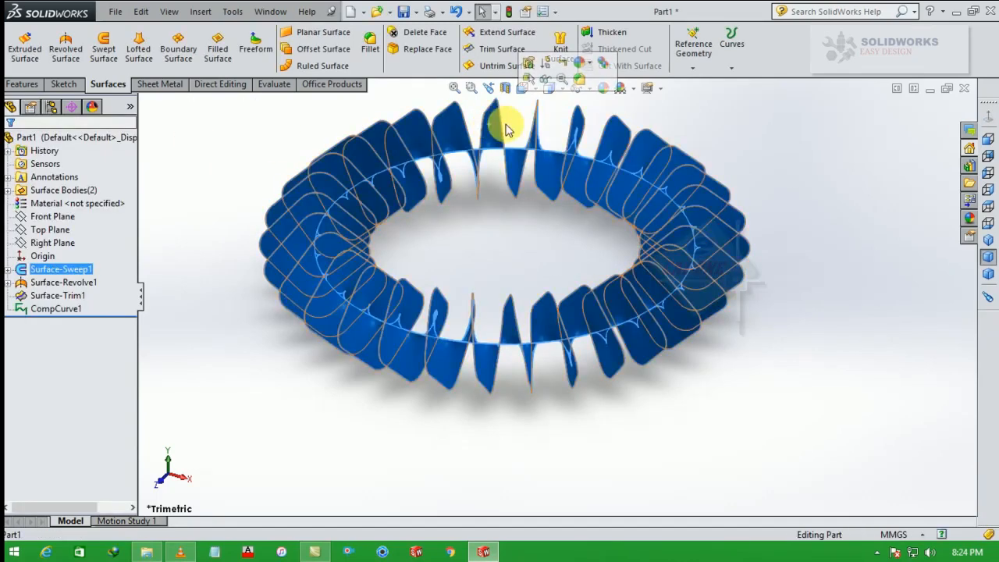
pyautogui.click(542, 82)
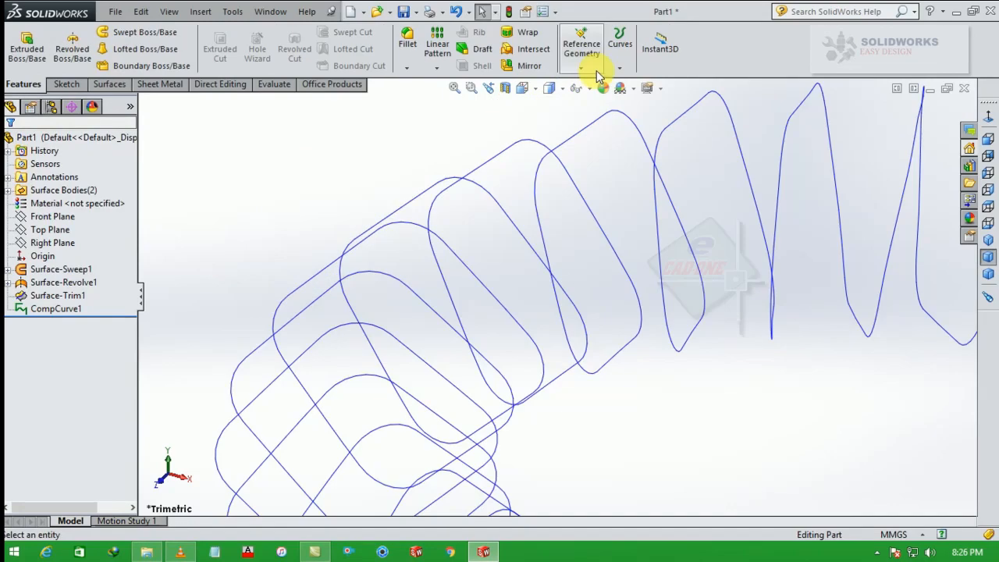
pyautogui.click(584, 66)
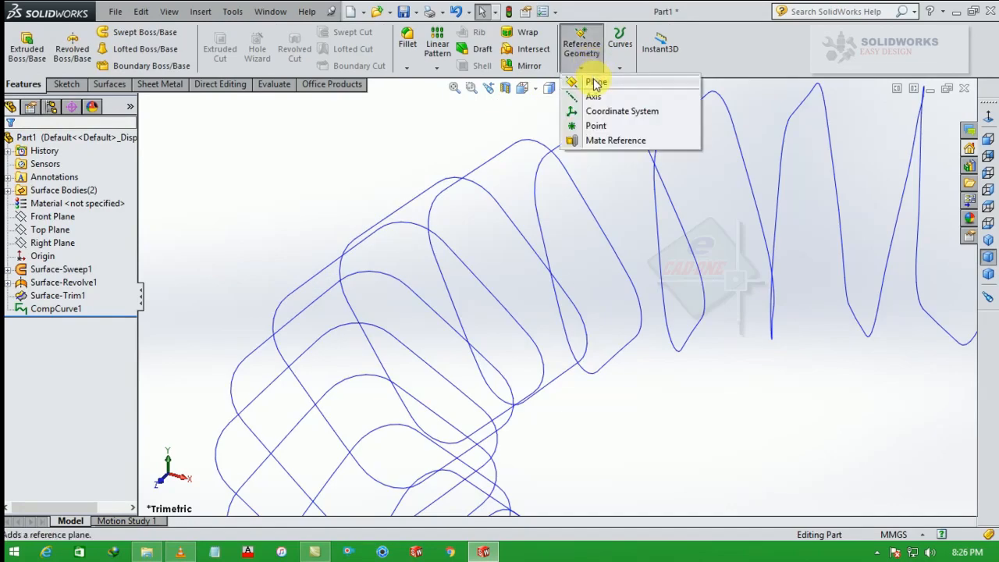
pyautogui.click(378, 234)
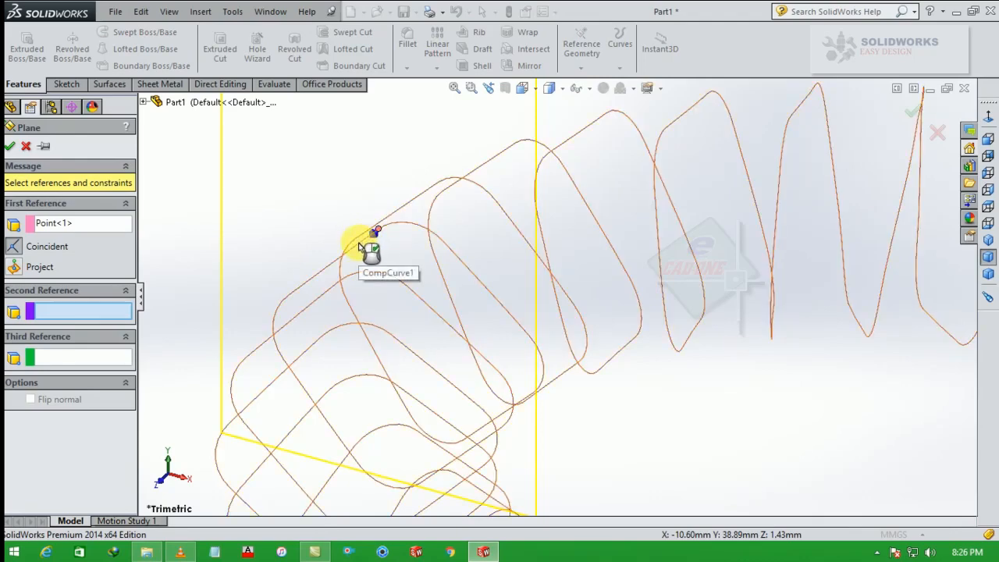
pyautogui.click(349, 263)
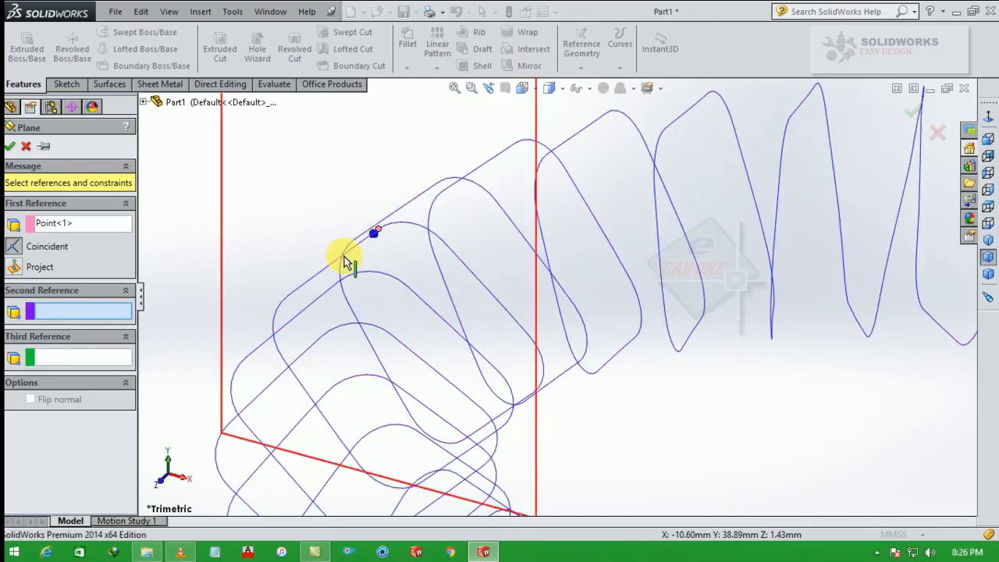
pyautogui.click(14, 146)
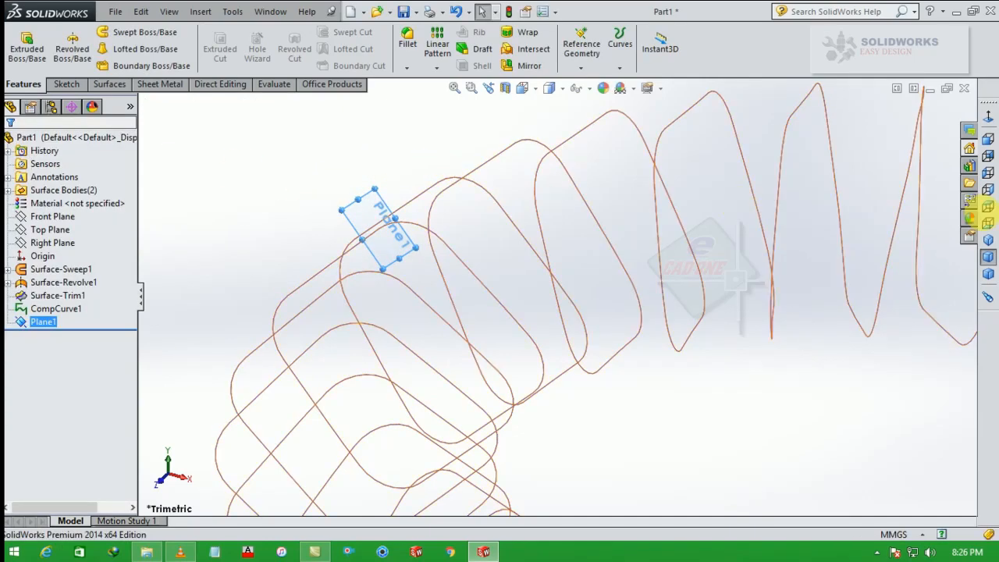
# Step: Start a sketch on the new reference plane and draw a circle of about 3.43 mm radius beside the composite curve
pyautogui.click(990, 242)
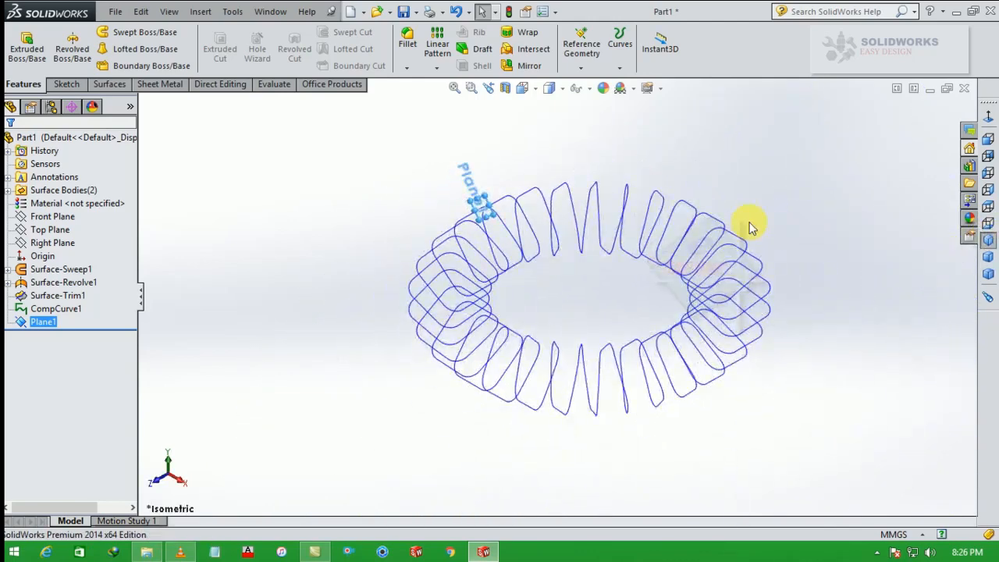
pyautogui.scroll(-5, 487, 191)
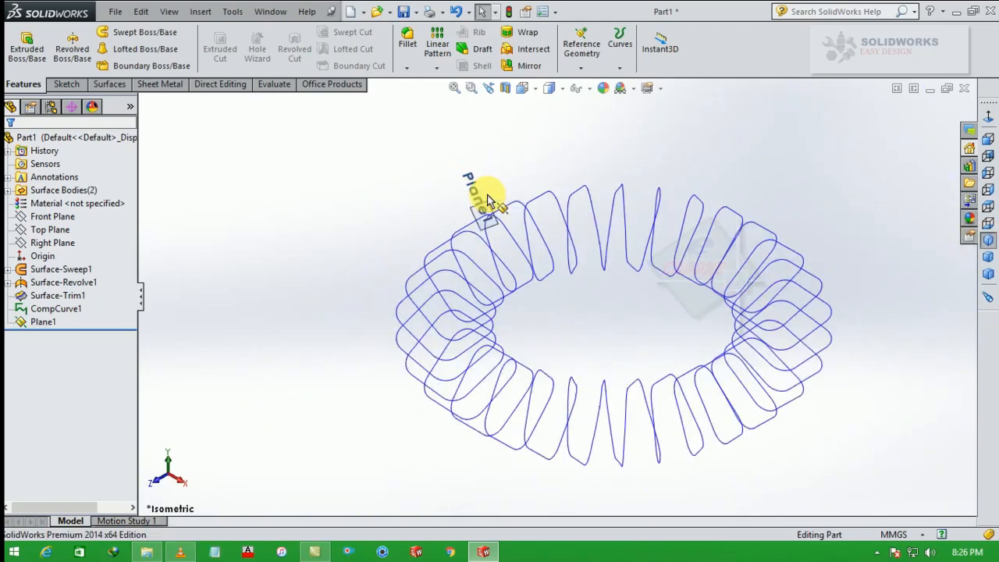
pyautogui.click(523, 290)
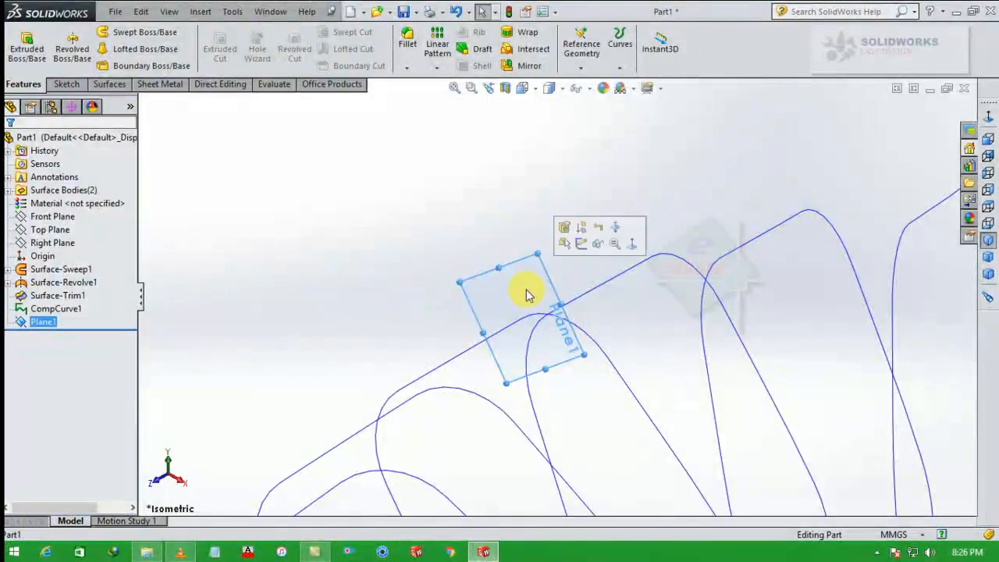
pyautogui.click(577, 248)
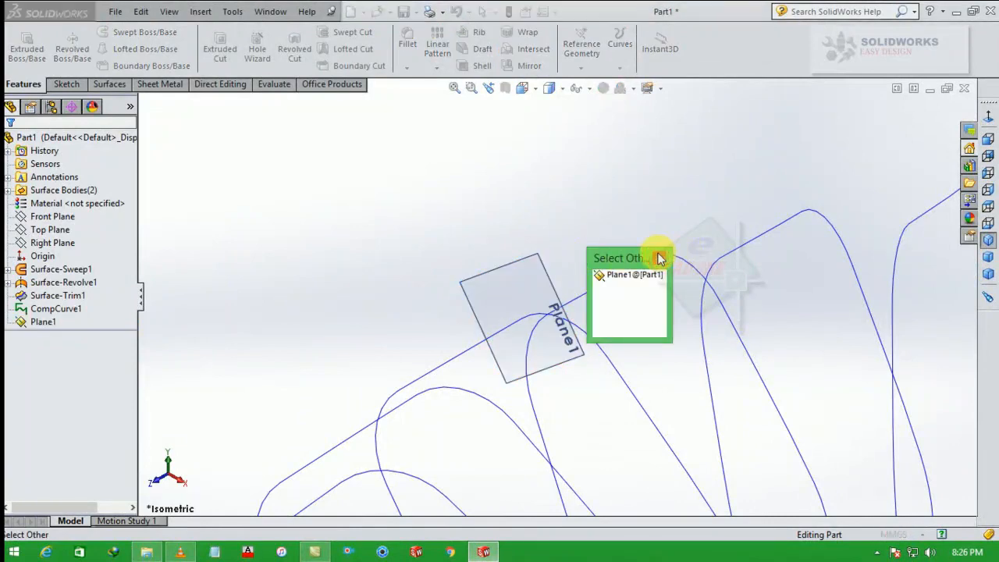
pyautogui.click(660, 258)
pyautogui.click(525, 275)
pyautogui.click(595, 236)
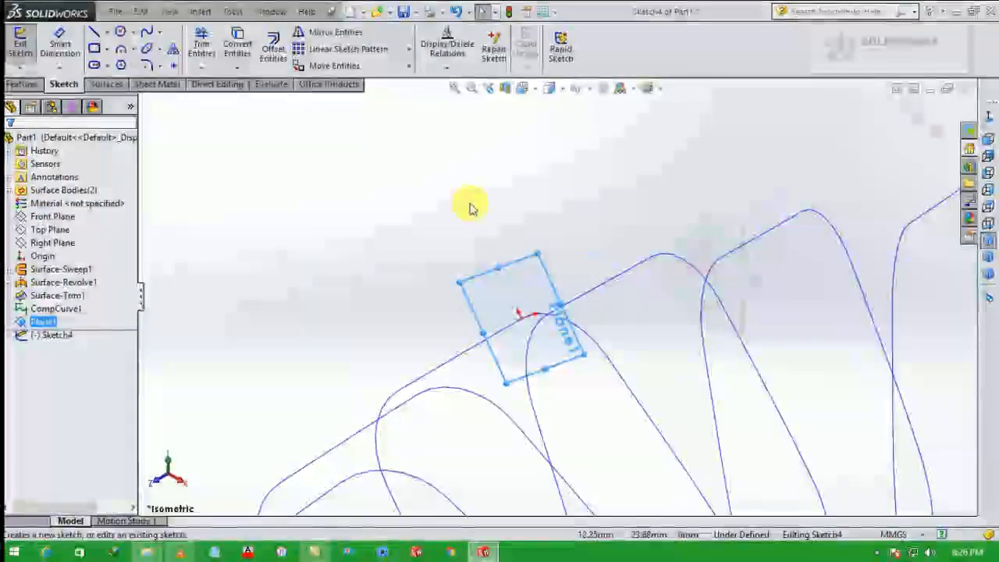
pyautogui.click(121, 33)
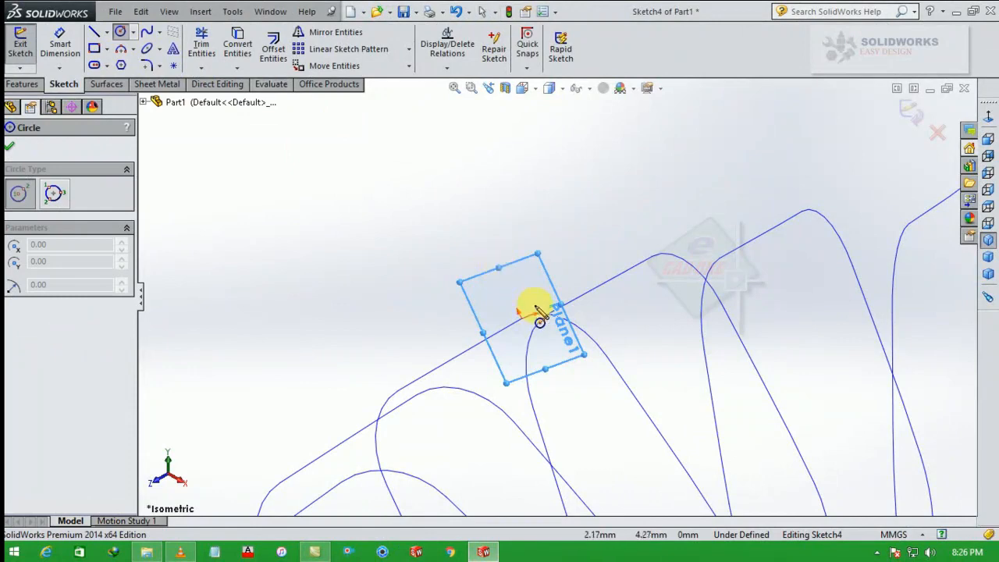
pyautogui.click(495, 288)
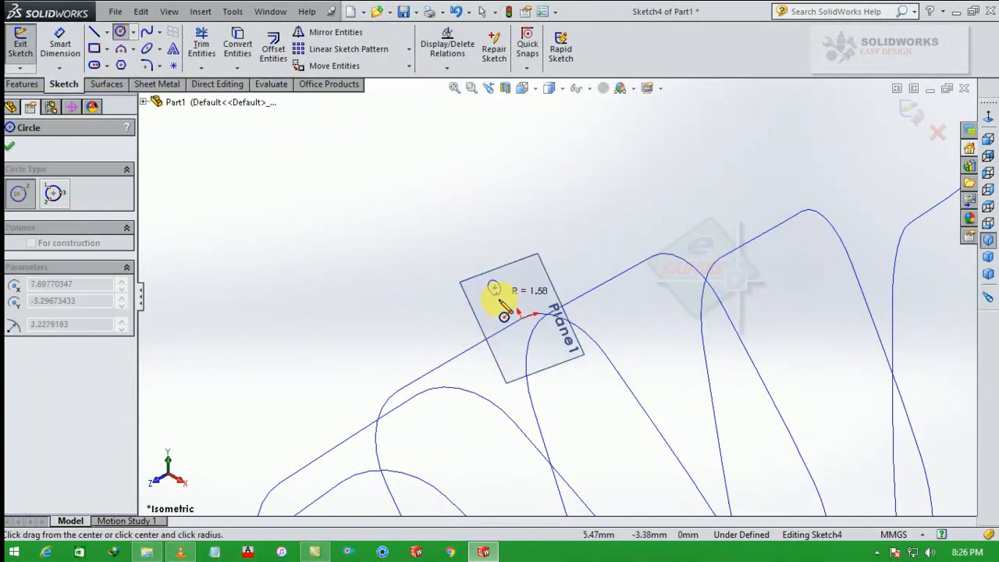
pyautogui.click(506, 318)
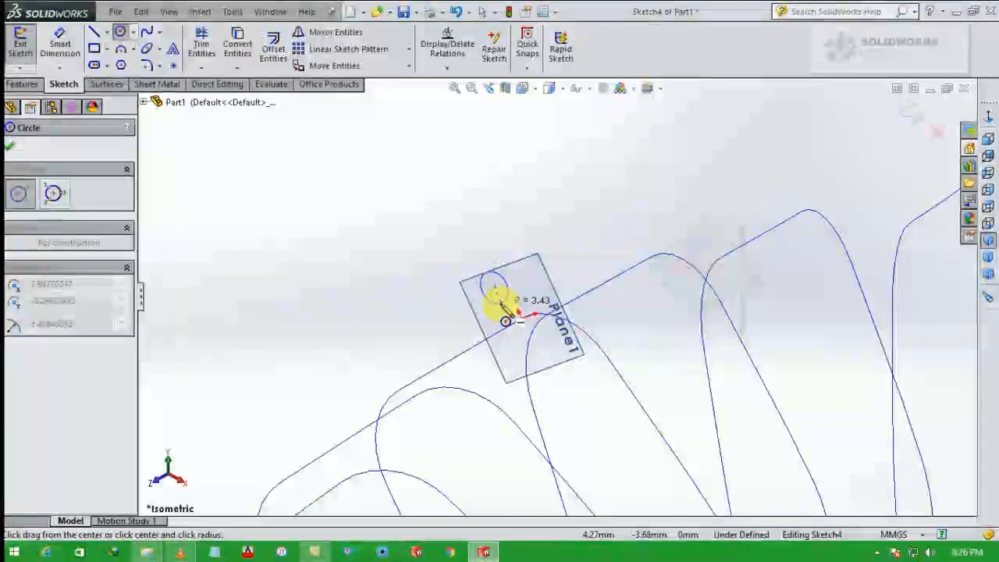
# Step: Dimension the circle's diameter as 8 mm and leave the dimension command
pyautogui.click(61, 45)
pyautogui.click(506, 275)
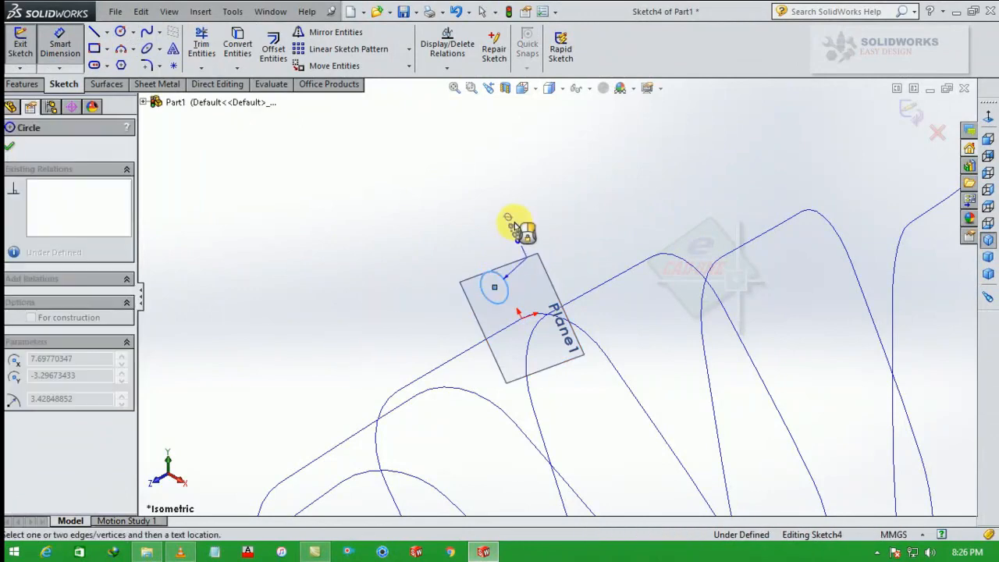
pyautogui.click(515, 227)
pyautogui.write('8')
pyautogui.press('Return')
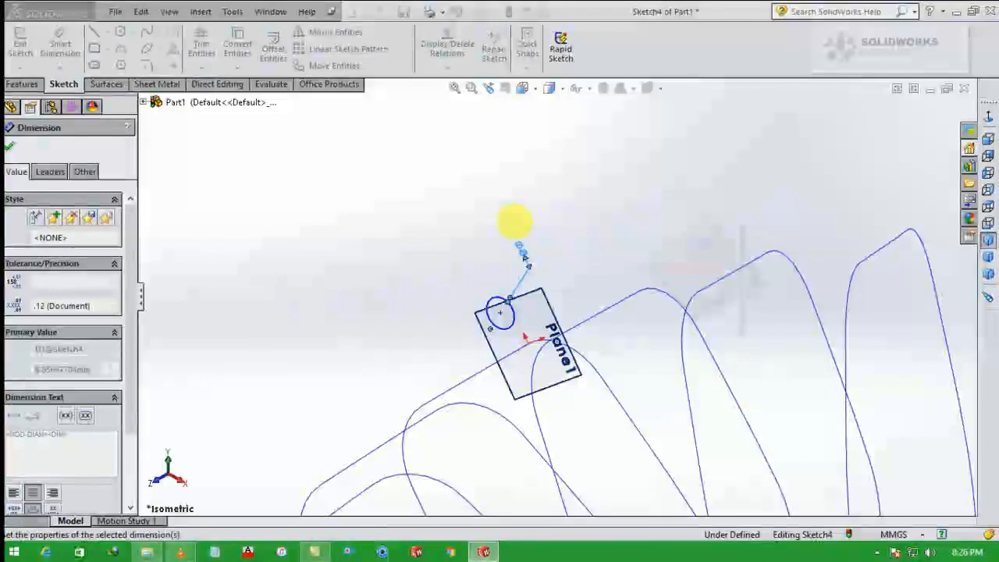
pyautogui.scroll(-5, 524, 359)
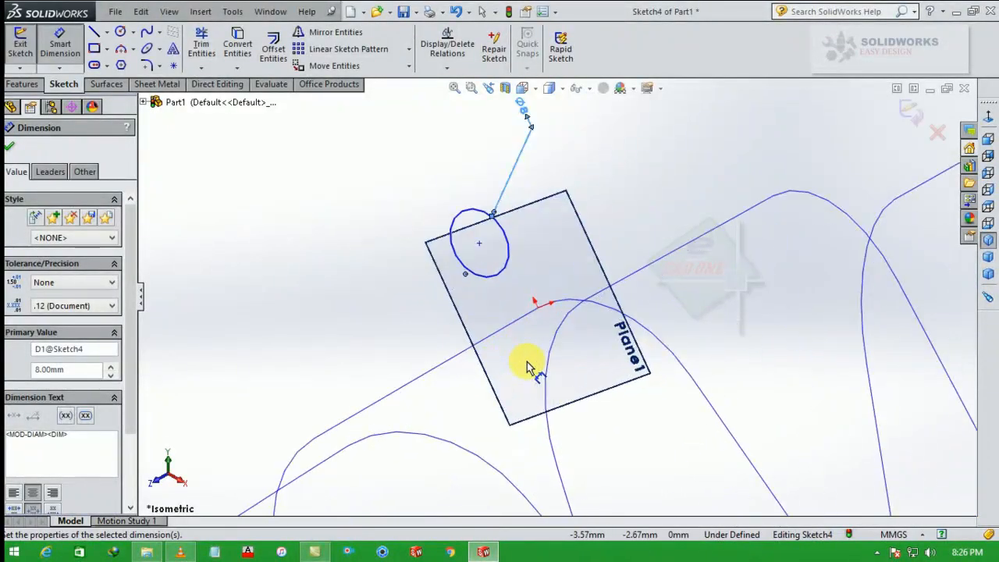
pyautogui.press('Escape')
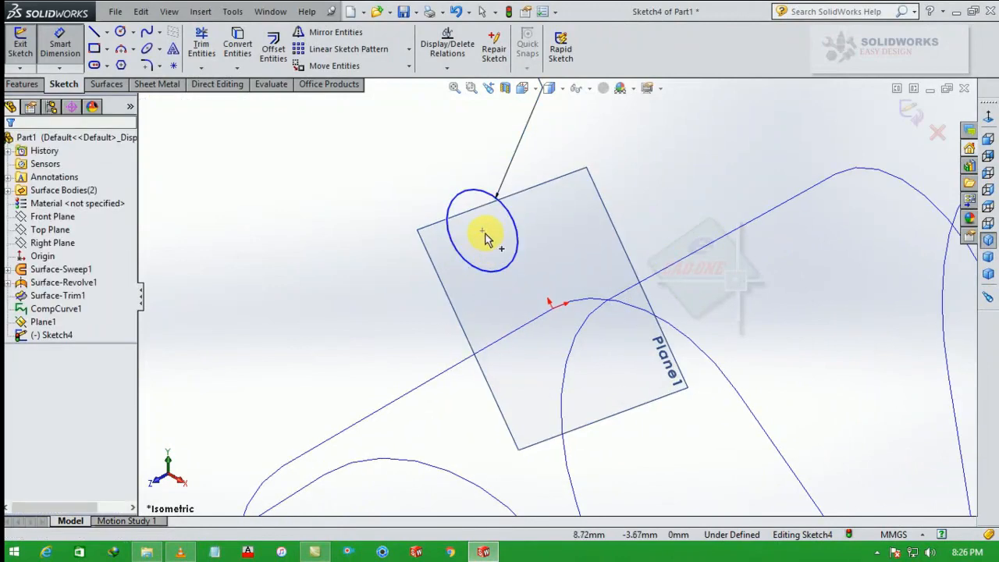
pyautogui.press('Escape')
# Step: Add a Pierce relation between the circle's center point and the composite curve, and exit the sketch
pyautogui.click(482, 231)
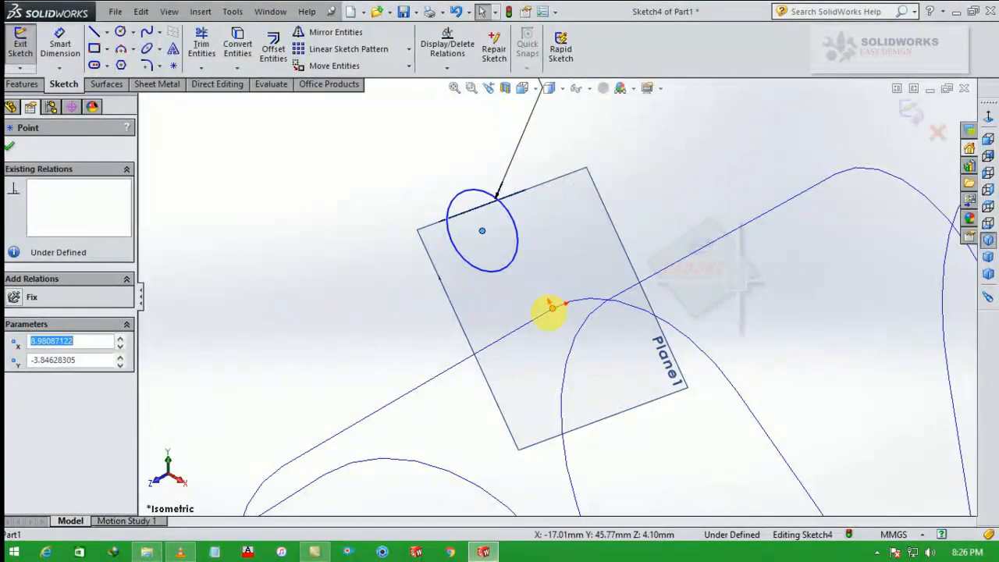
pyautogui.keyDown('ctrl'); pyautogui.click(551, 311); pyautogui.keyUp('ctrl')
pyautogui.click(585, 255)
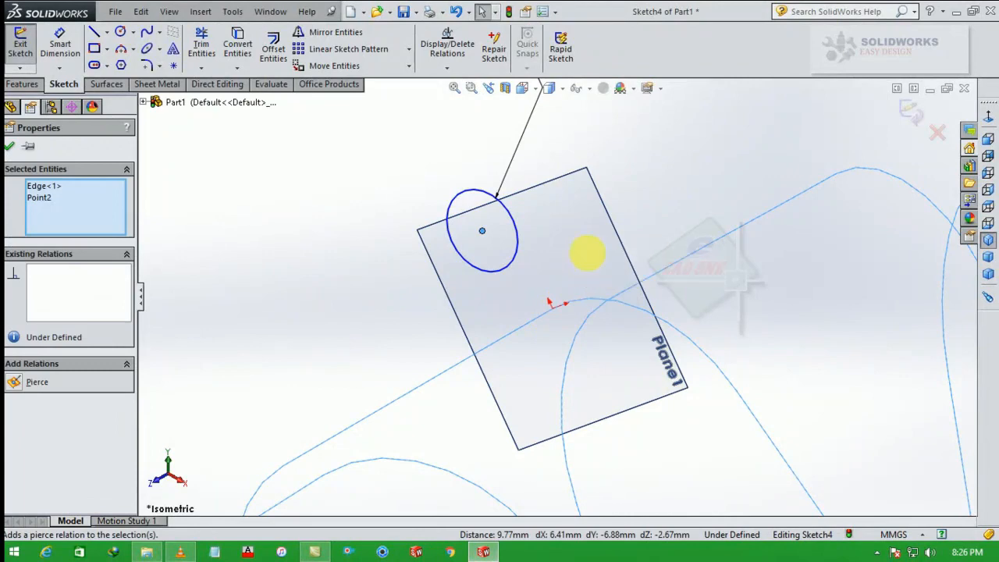
pyautogui.click(10, 147)
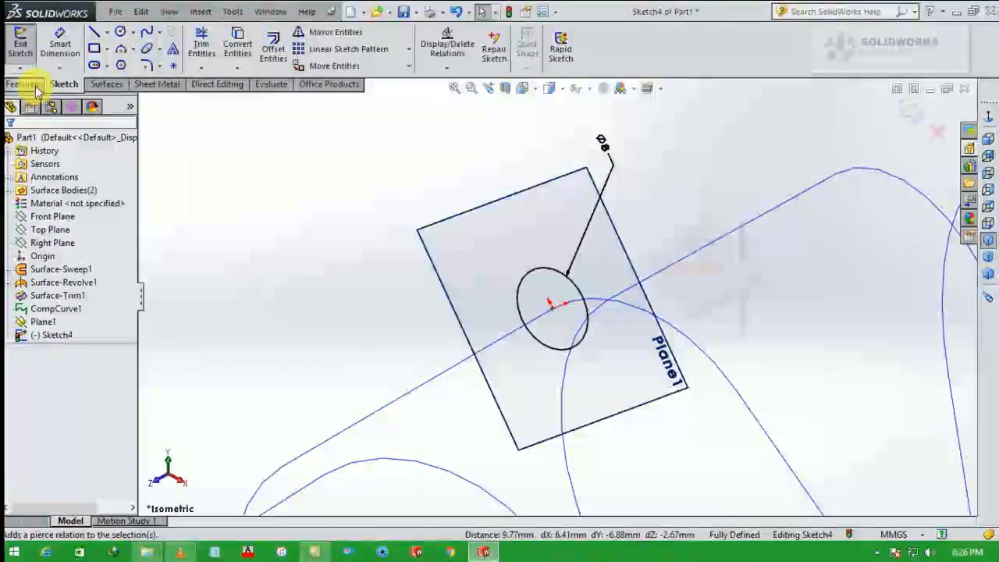
pyautogui.click(21, 43)
pyautogui.click(914, 114)
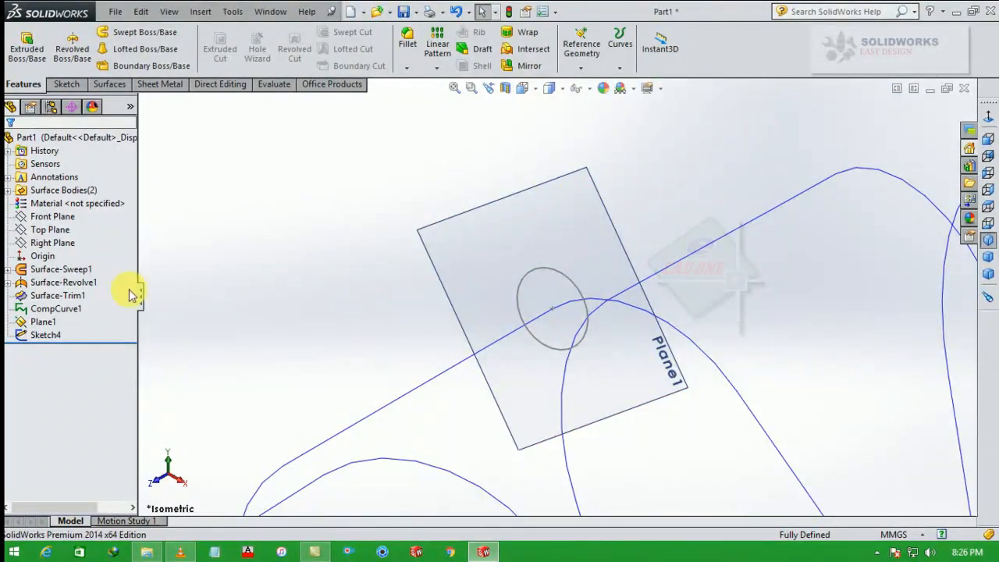
# Step: Hide the reference plane and create a solid sweep of the 8 mm circle along the composite curve
pyautogui.click(61, 324)
pyautogui.click(70, 301)
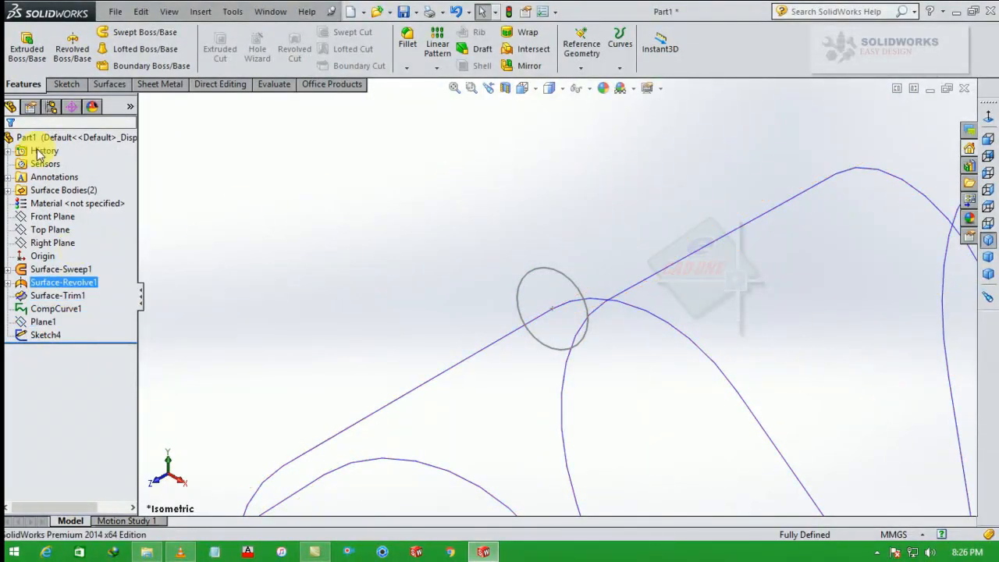
pyautogui.click(140, 32)
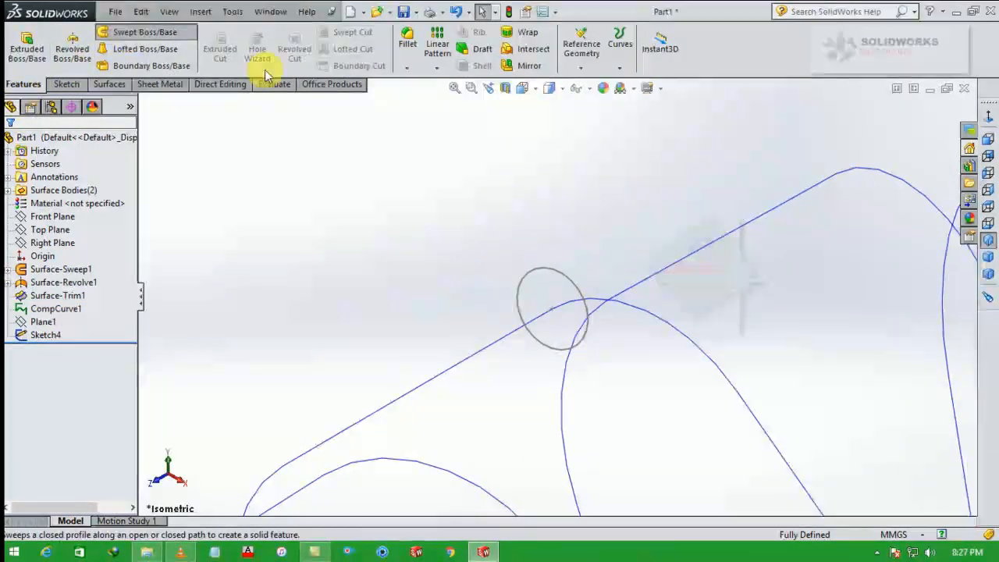
pyautogui.click(573, 286)
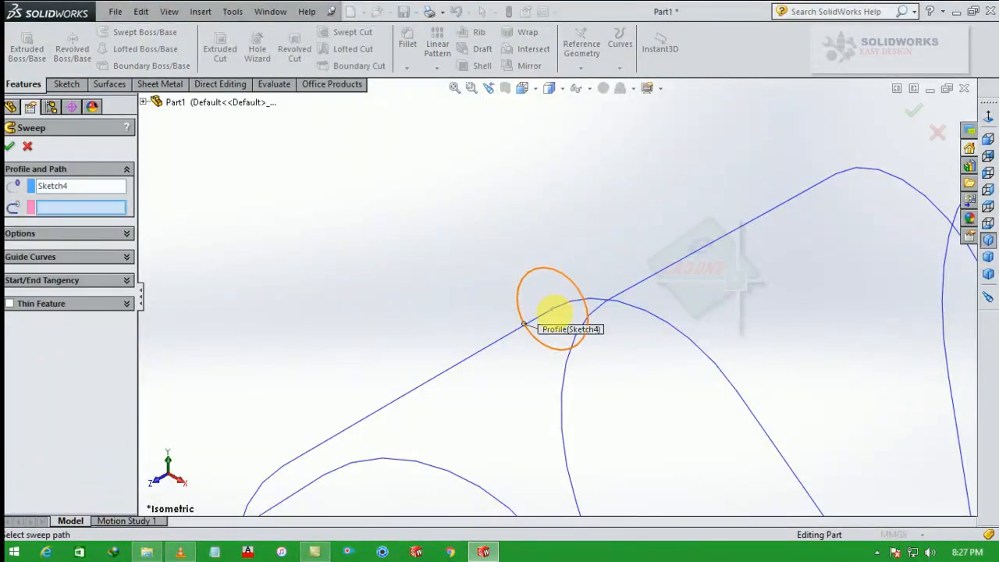
pyautogui.click(499, 337)
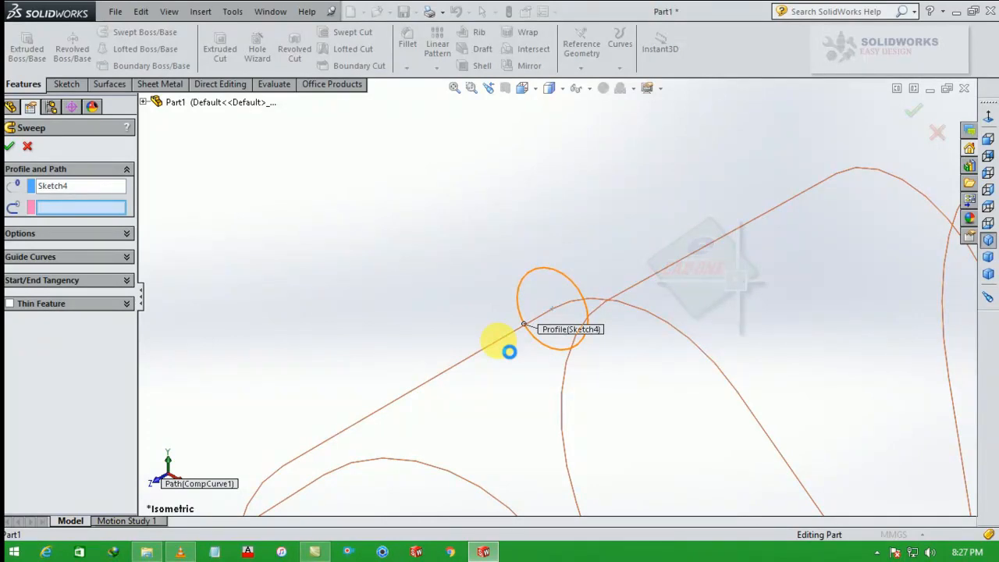
pyautogui.click(509, 352)
pyautogui.scroll(3, 503, 349)
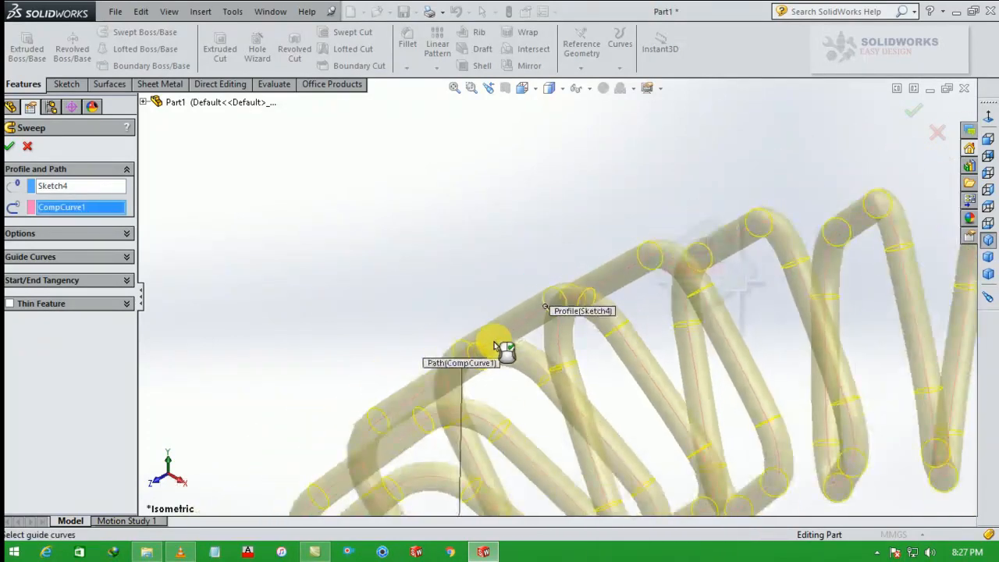
pyautogui.scroll(5, 504, 349)
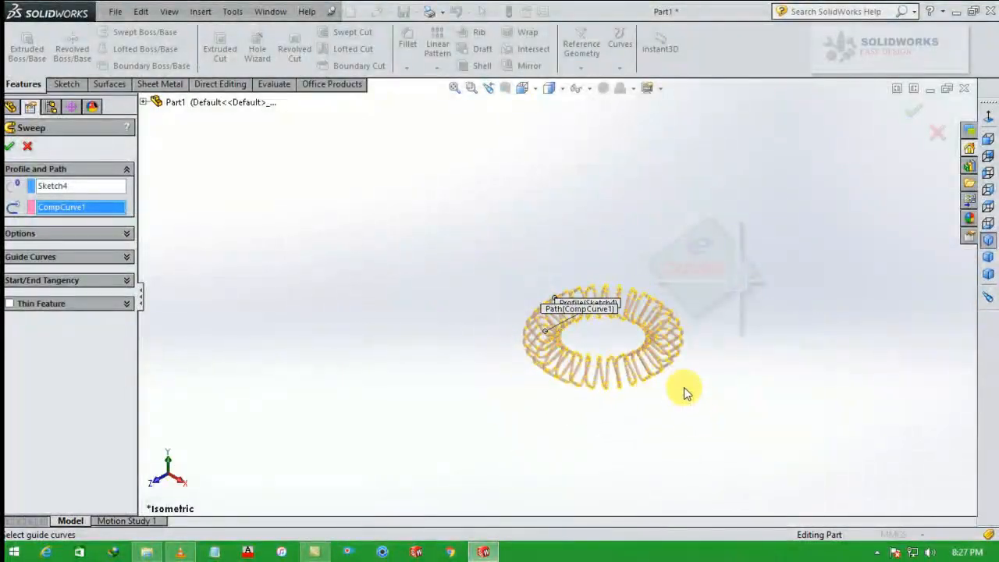
pyautogui.scroll(-5, 684, 391)
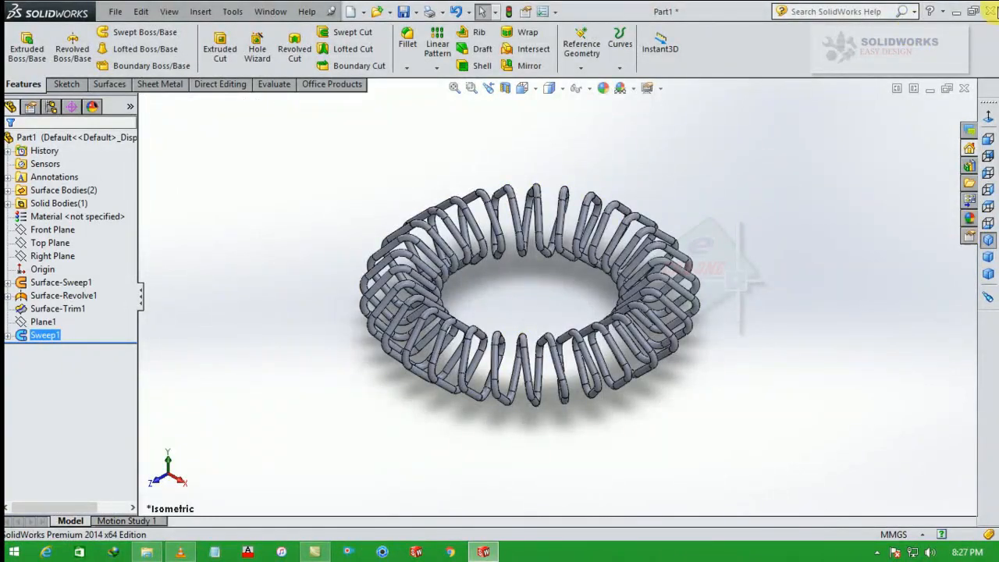
# Step: Apply the satin finish stainless steel appearance from the Metal > Steel library to the swept ring
pyautogui.click(968, 219)
pyautogui.doubleClick(812, 126)
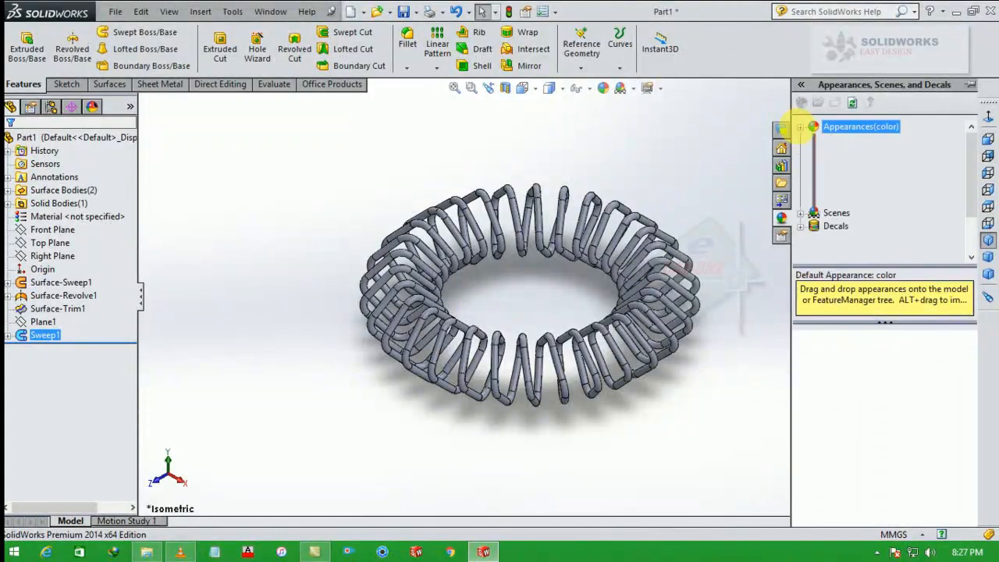
pyautogui.click(814, 153)
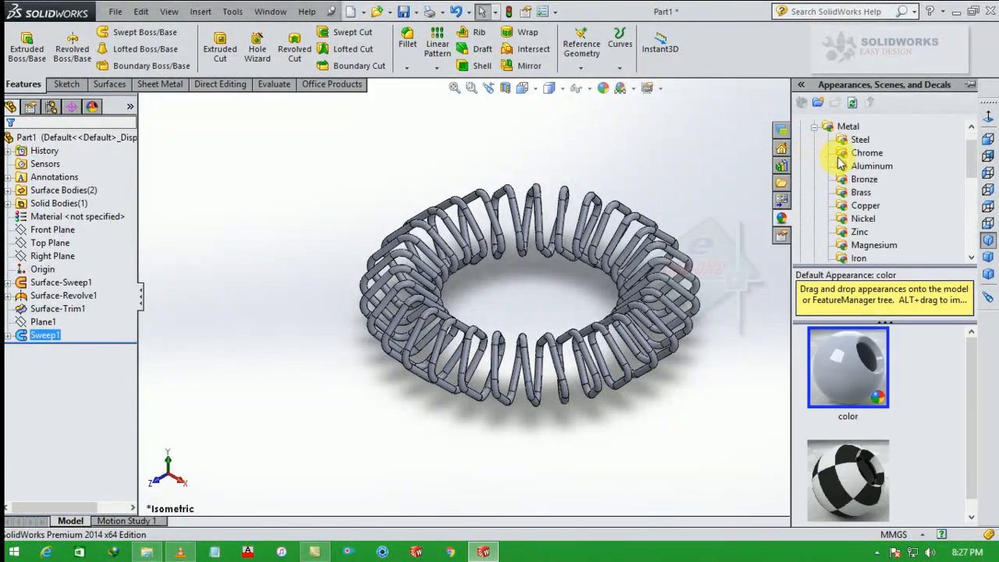
pyautogui.click(859, 139)
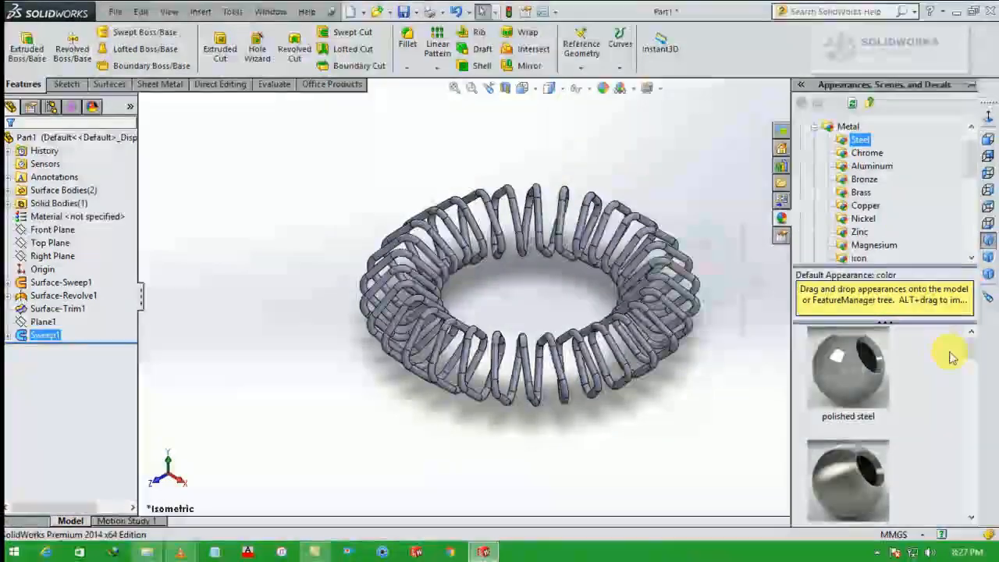
pyautogui.scroll(-2, 968, 348)
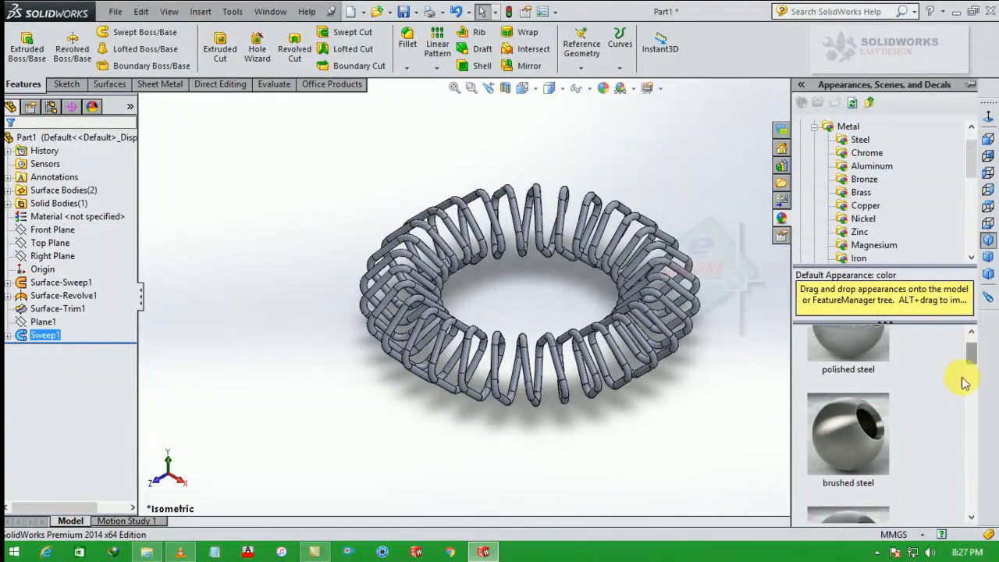
pyautogui.click(971, 517)
pyautogui.click(972, 517)
pyautogui.click(971, 517)
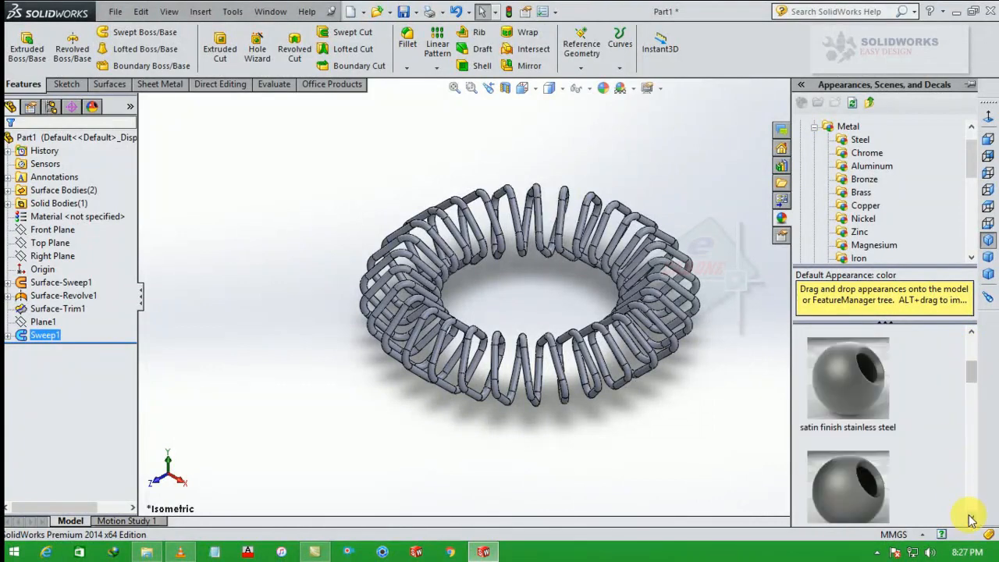
pyautogui.doubleClick(851, 377)
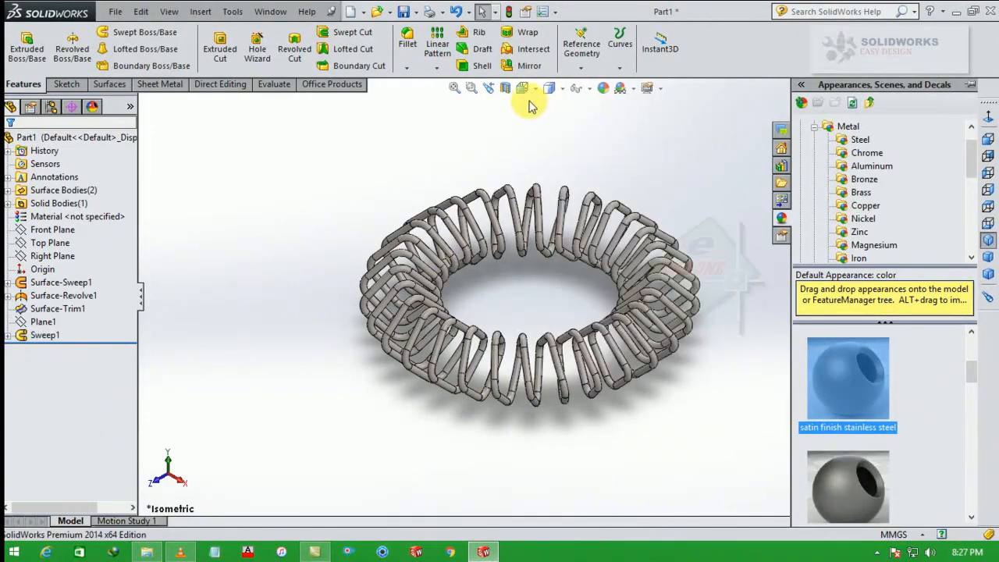
# Step: Display the coiled ring shaded without edges and apply the Plain White scene
pyautogui.click(550, 91)
pyautogui.click(556, 122)
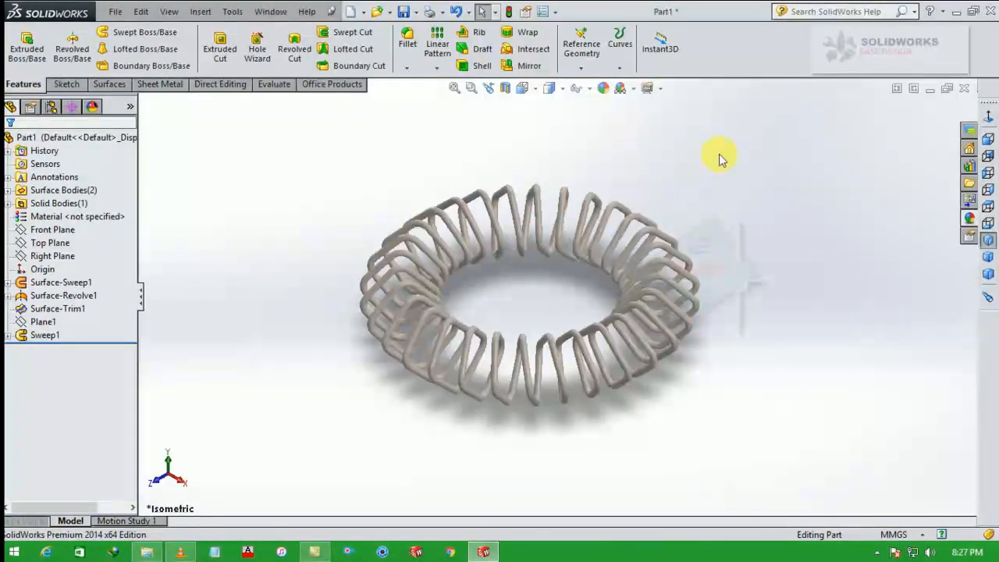
pyautogui.click(634, 90)
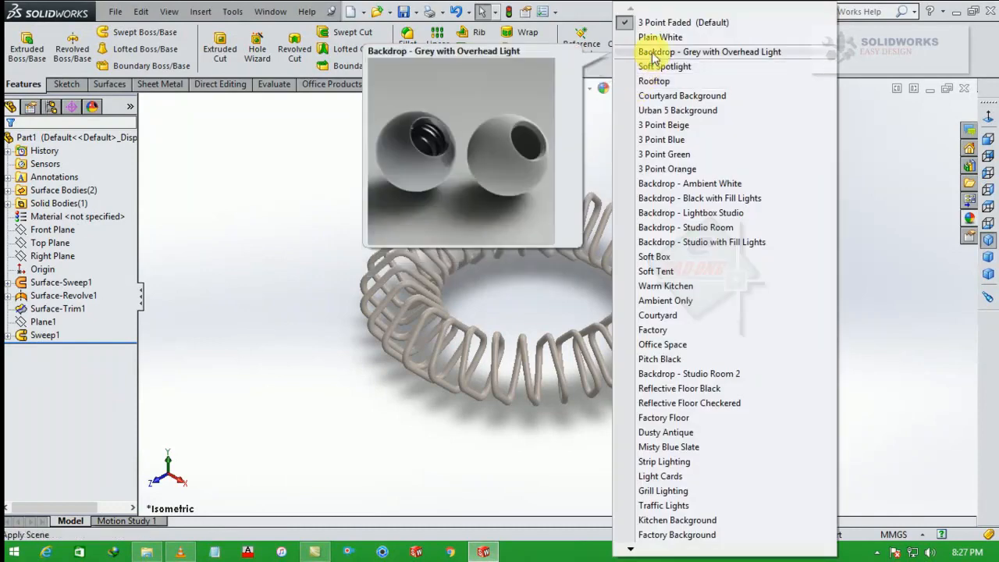
pyautogui.click(664, 38)
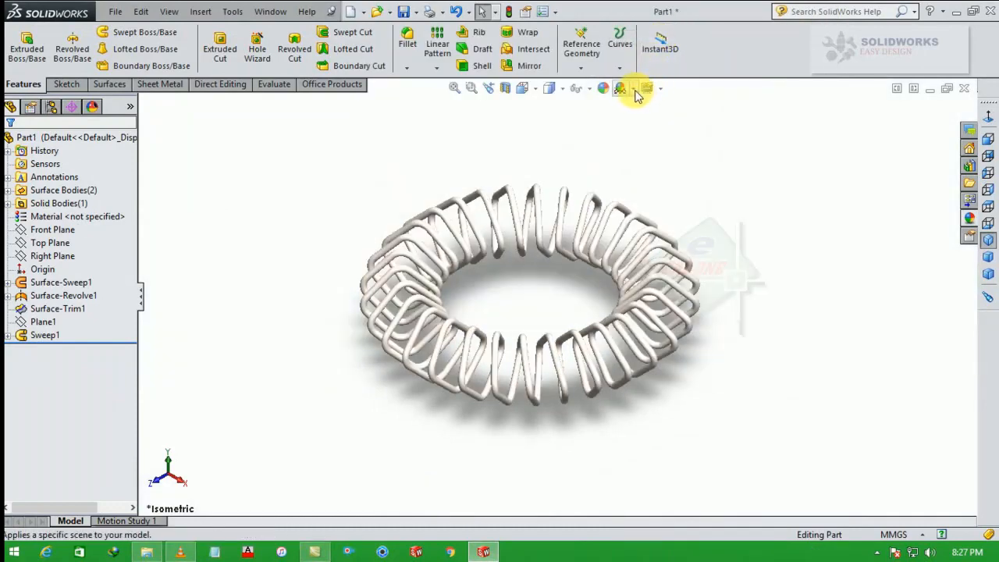
# Step: Replace the scene with Rooftop, inspect the ring from another angle, and minimize the program window
pyautogui.click(648, 90)
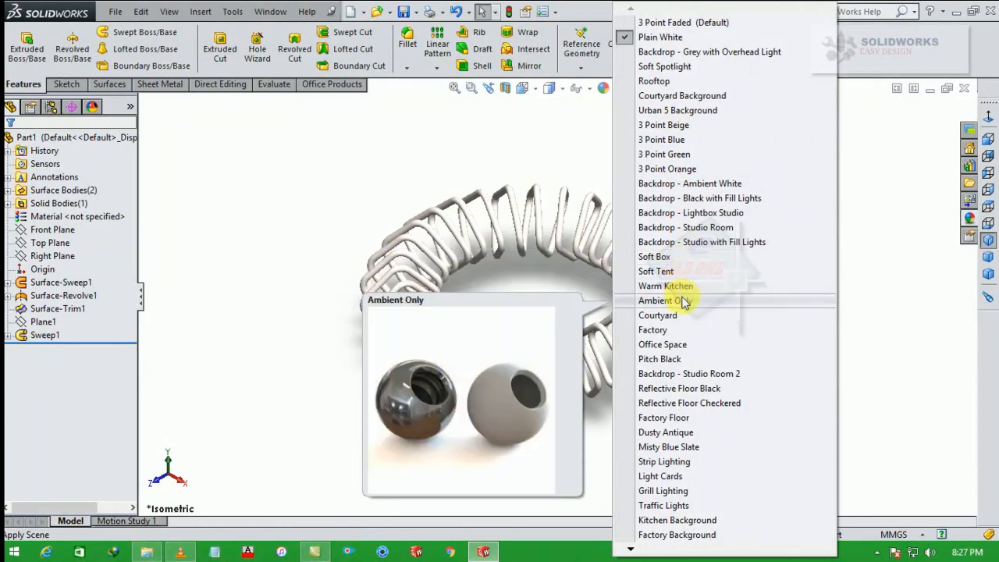
pyautogui.click(677, 81)
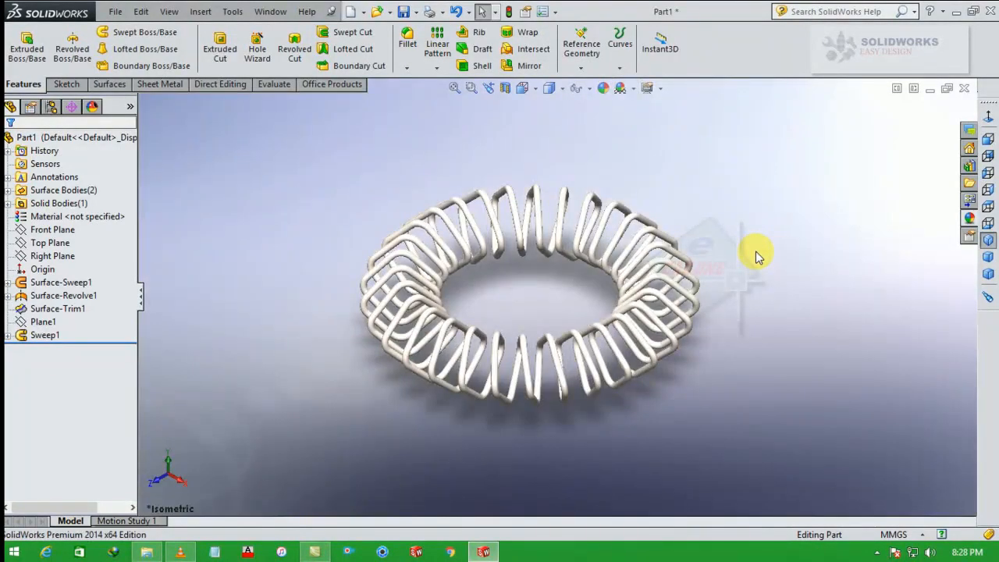
pyautogui.moveTo(537, 284); pyautogui.dragTo(621, 311, button='middle')
pyautogui.click(956, 12)
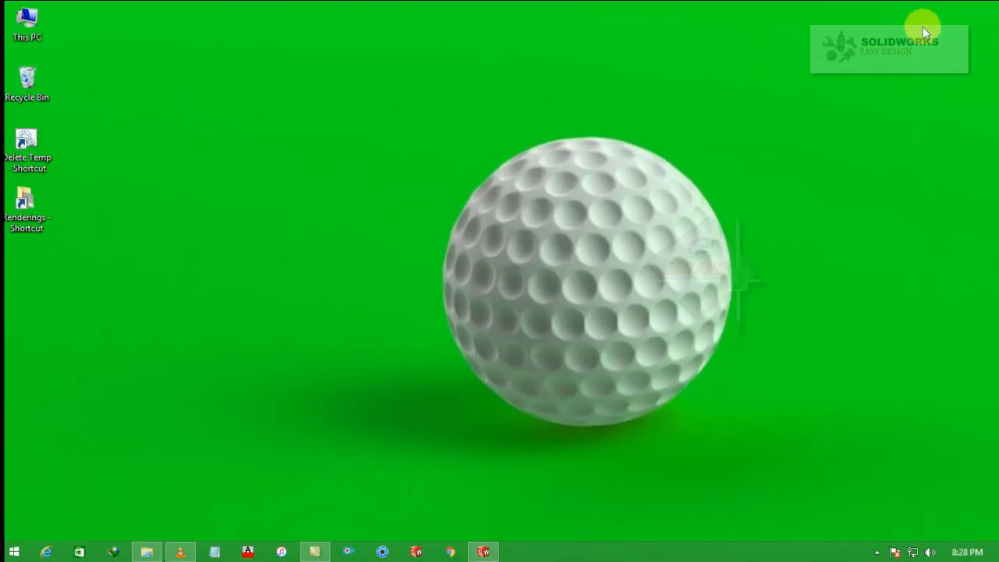